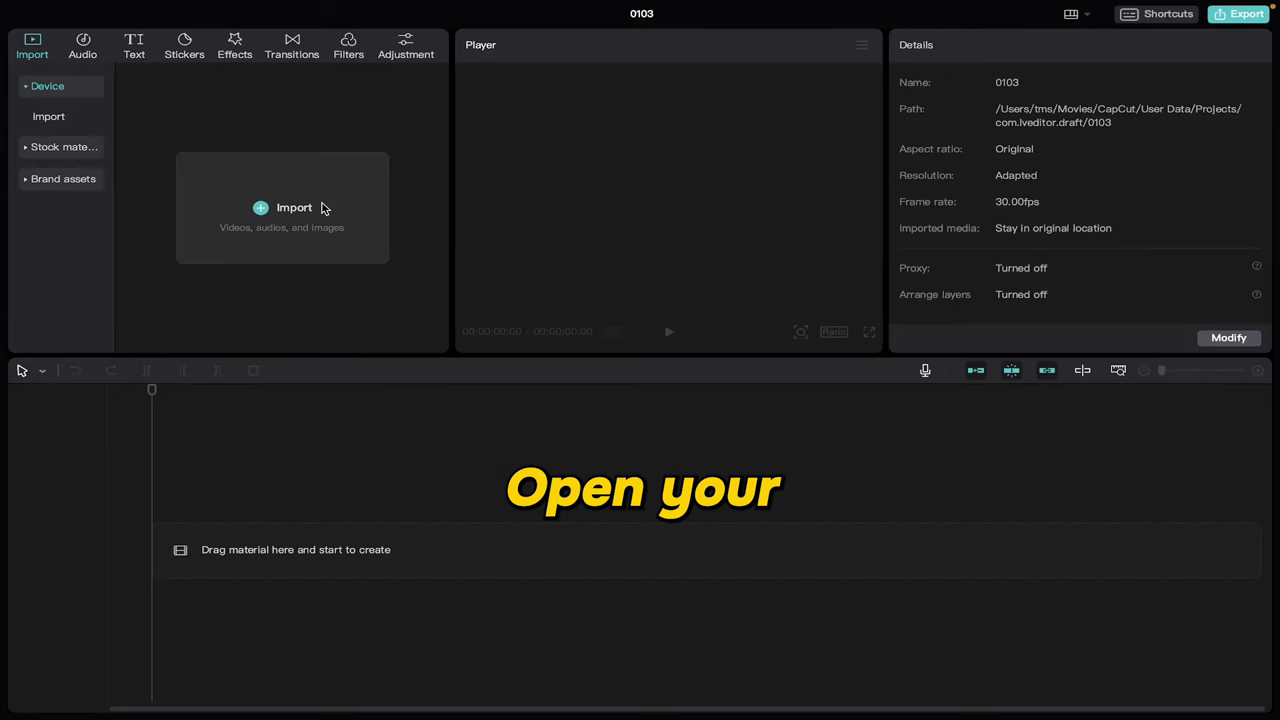
- Import new final image.png into the project and search YouTube for 'candle green screen' footage
{"action": "double_click", "coordinate": [772, 300]}
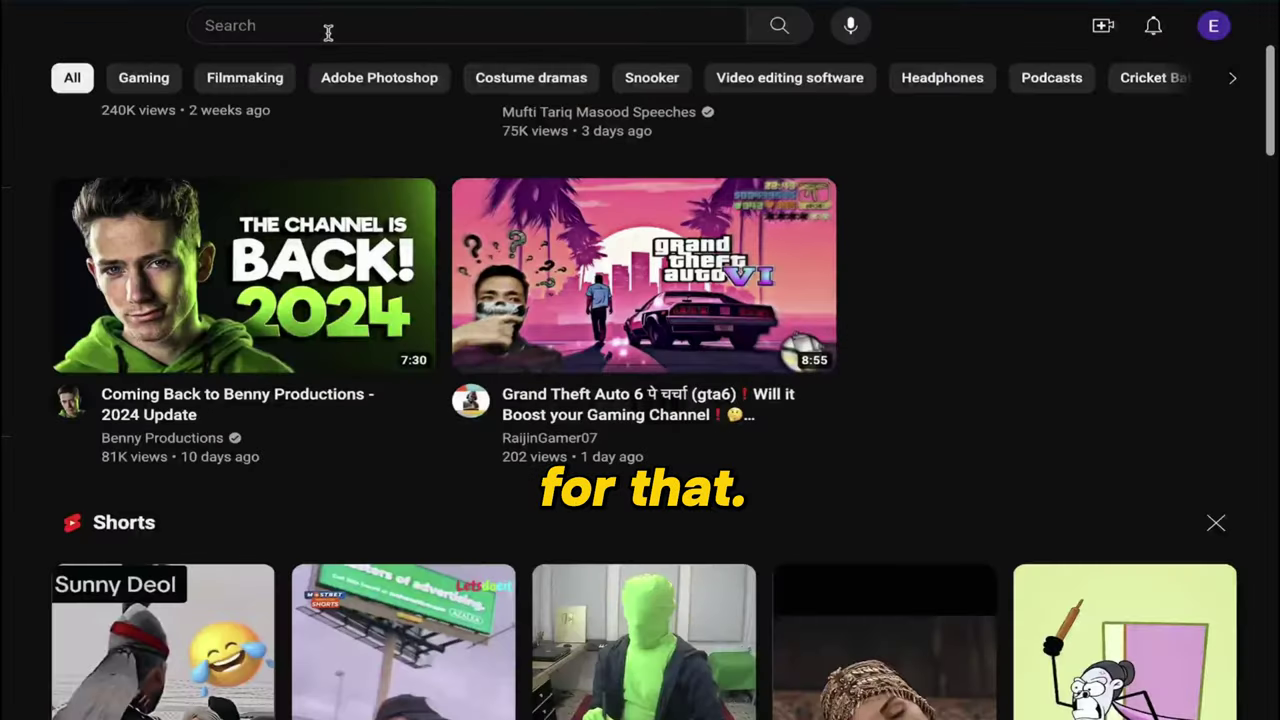
{"action": "left_click", "coordinate": [326, 30]}
{"action": "type", "text": "ca"}
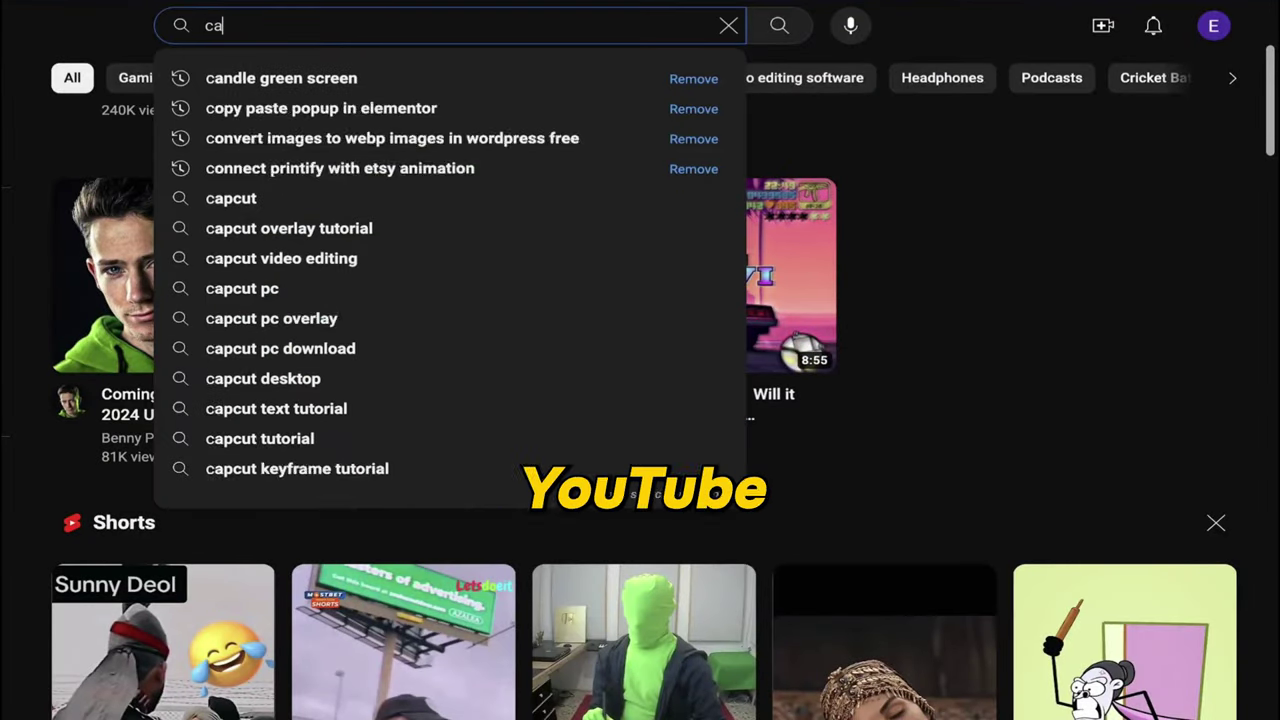
{"action": "type", "text": "ndle gree"}
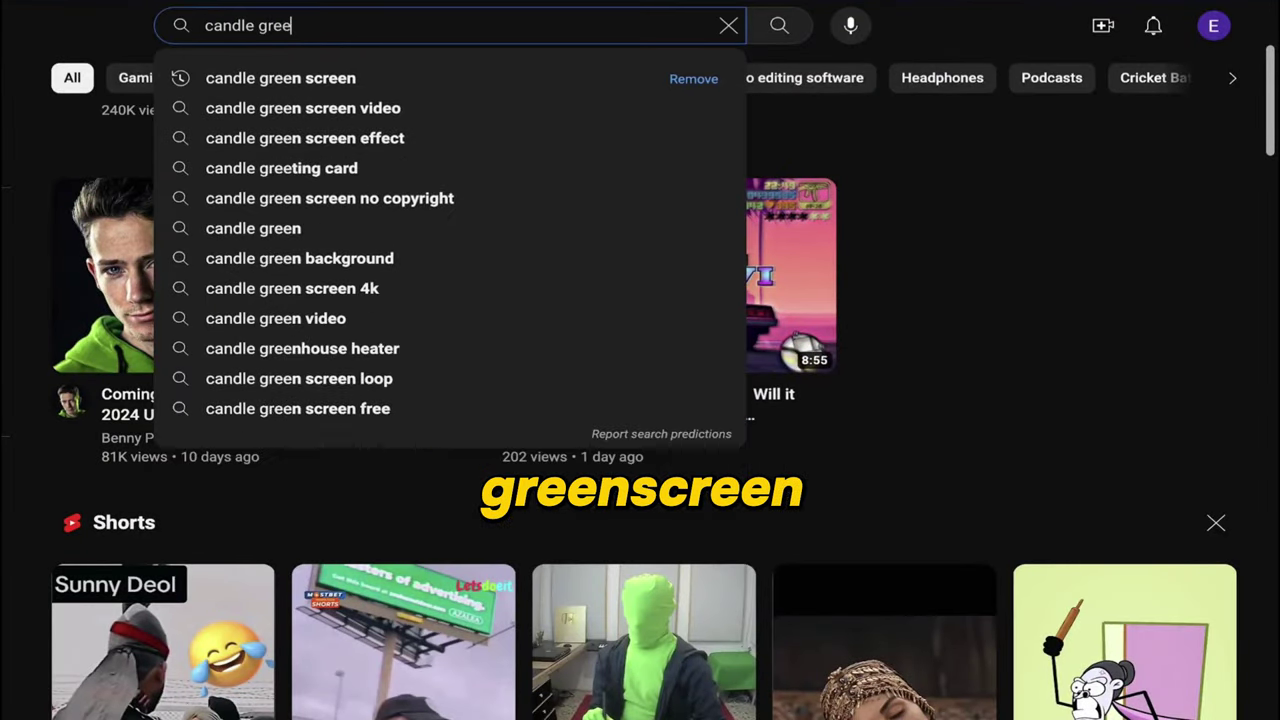
{"action": "left_click", "coordinate": [329, 78]}
{"action": "scroll", "coordinate": [334, 263], "scroll_direction": "down", "scroll_amount": 2}
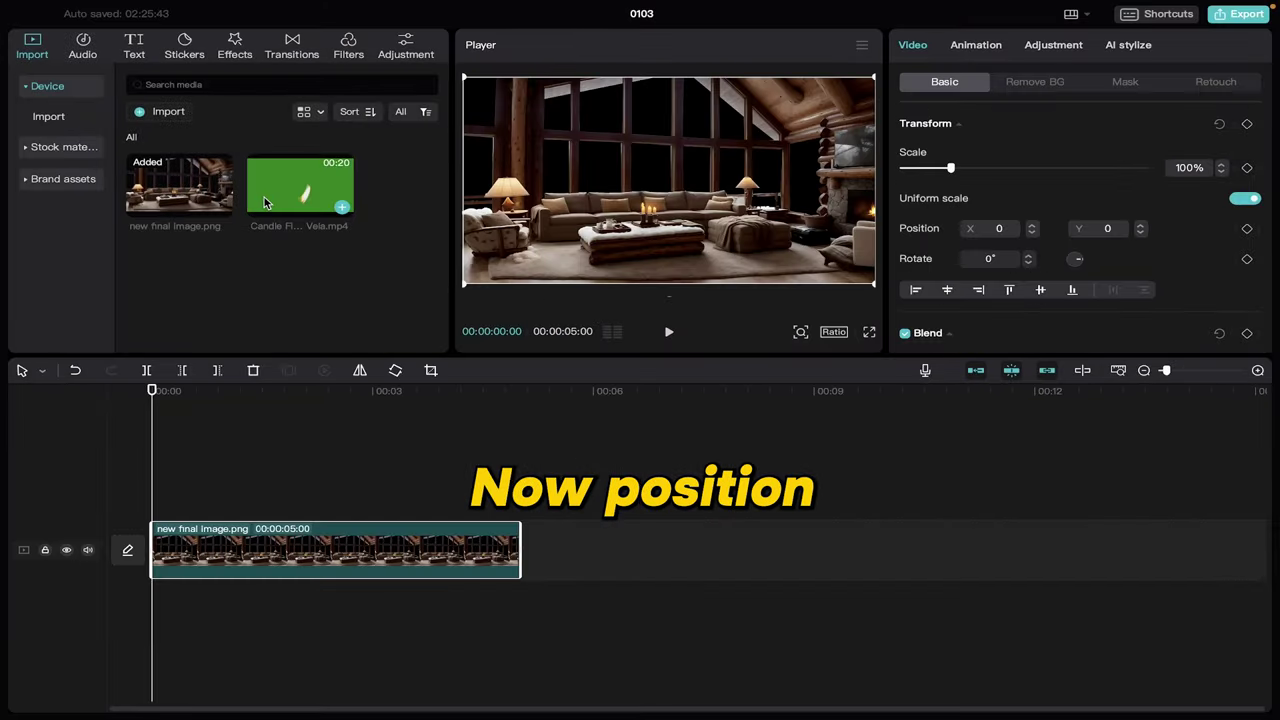
- Place the candle clip above the room image and chroma-key its green at intensity 58
{"action": "left_click_drag", "start_coordinate": [264, 197], "coordinate": [152, 497]}
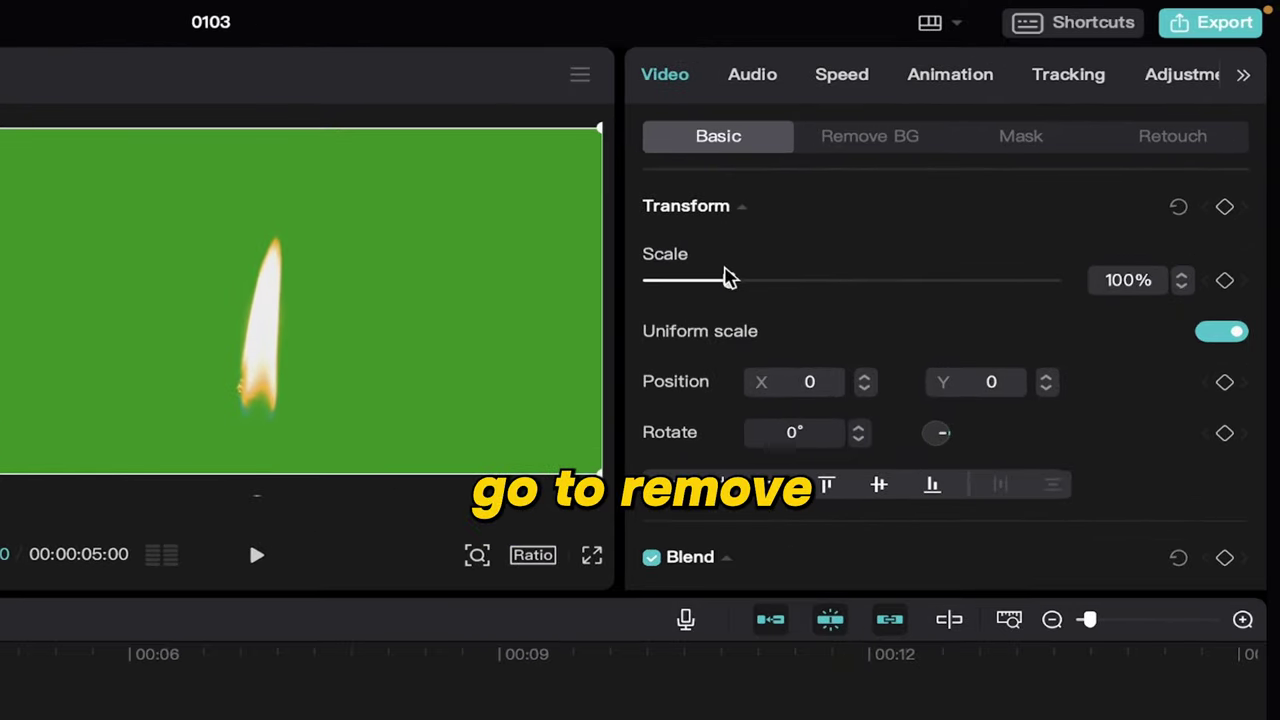
{"action": "left_click", "coordinate": [838, 140]}
{"action": "left_click", "coordinate": [652, 207]}
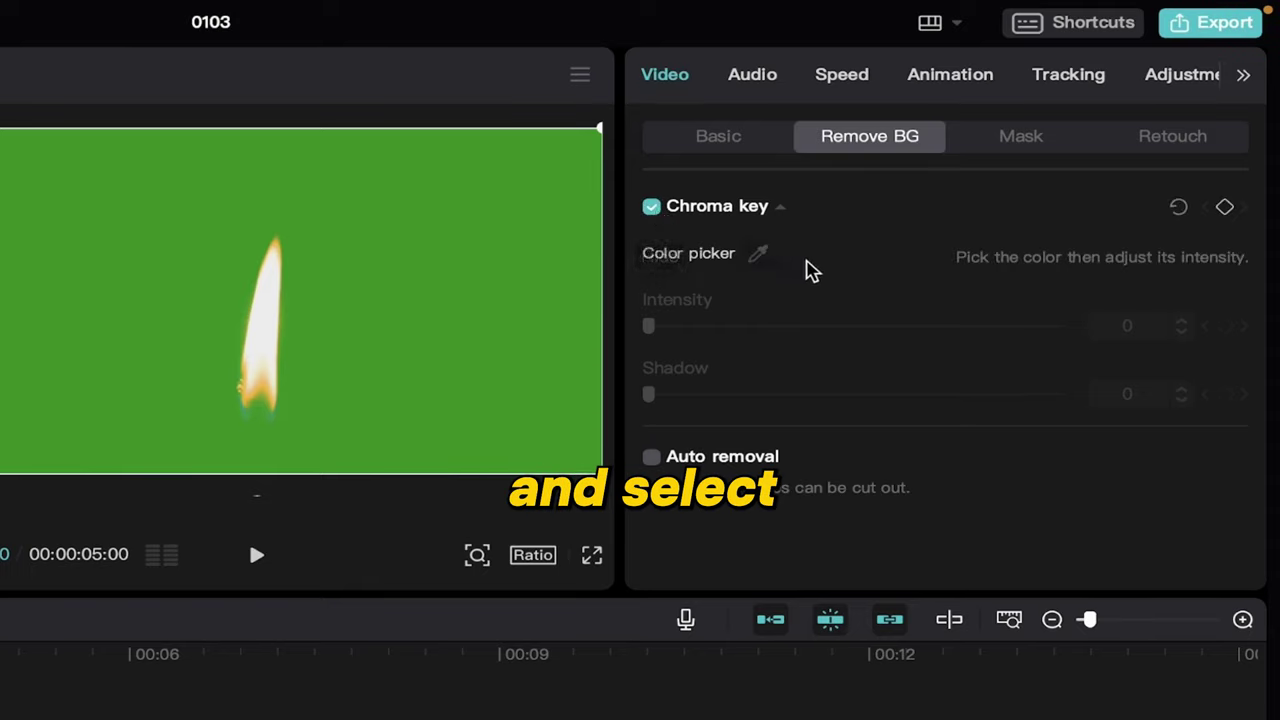
{"action": "left_click", "coordinate": [758, 254]}
{"action": "left_click", "coordinate": [500, 252]}
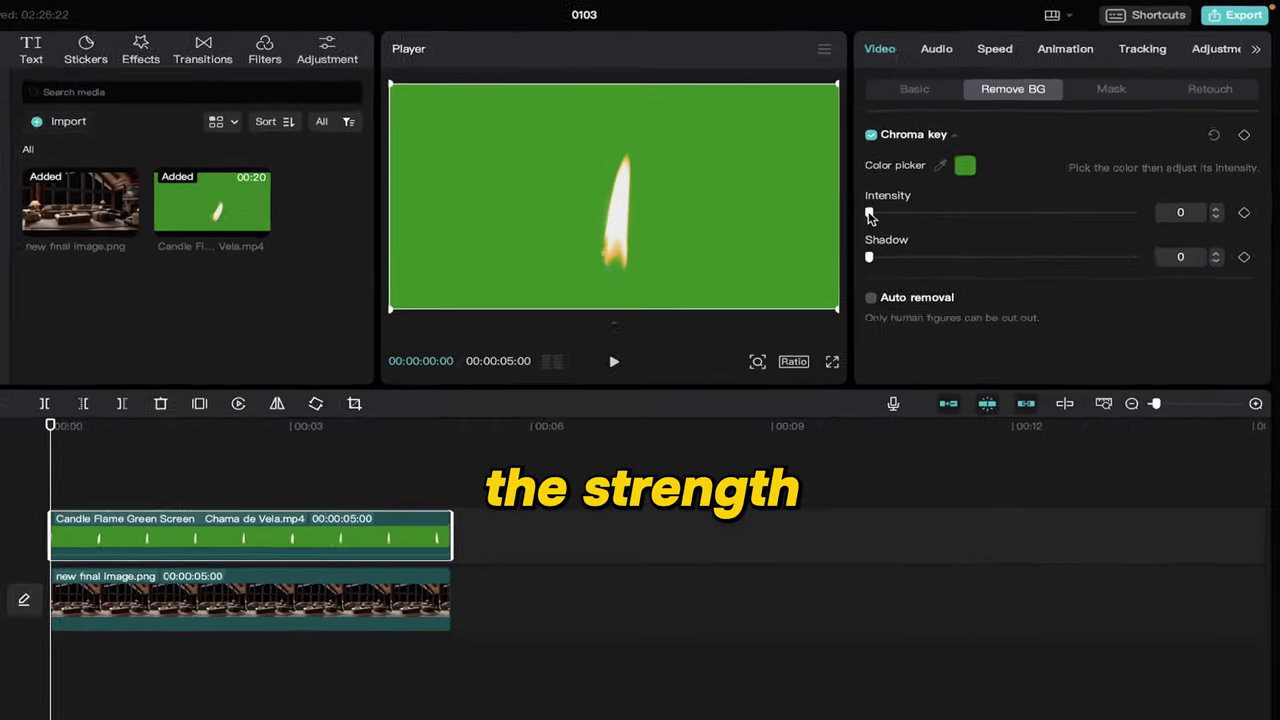
{"action": "left_click_drag", "start_coordinate": [649, 326], "coordinate": [696, 332]}
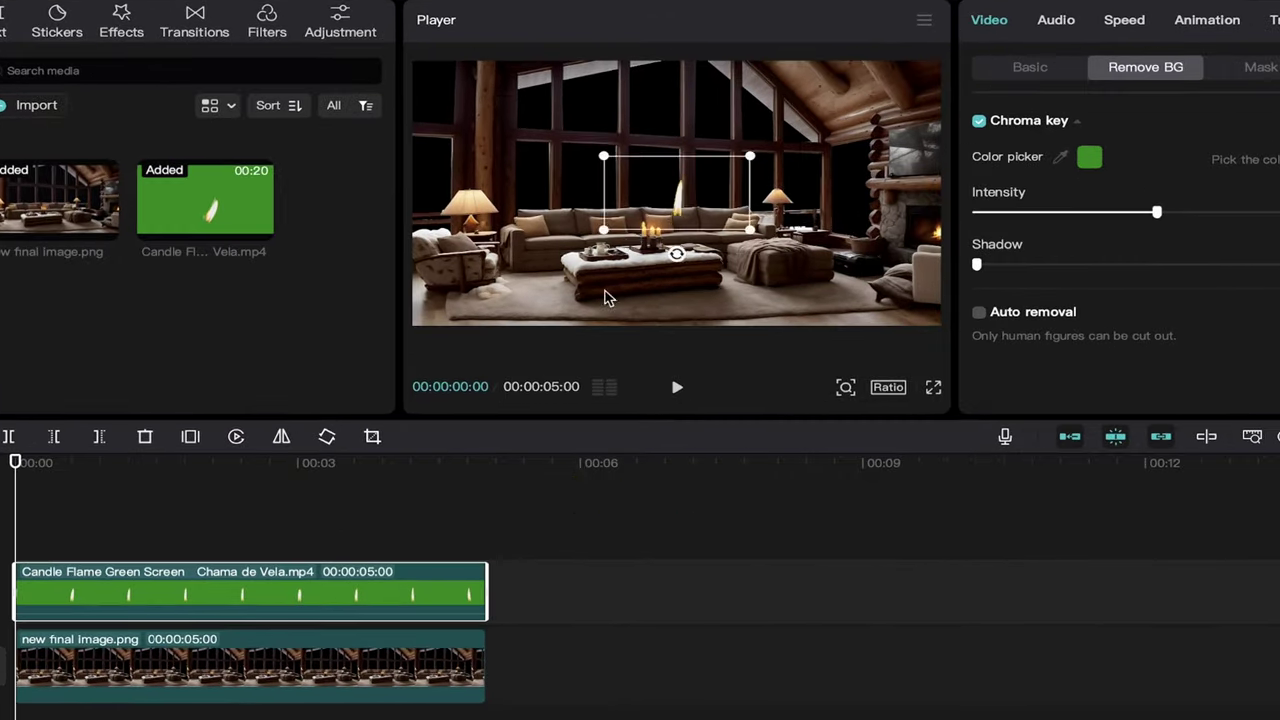
- Position the flame over a sofa candle, then duplicate it onto a second candle
{"action": "left_click_drag", "start_coordinate": [640, 200], "coordinate": [605, 297]}
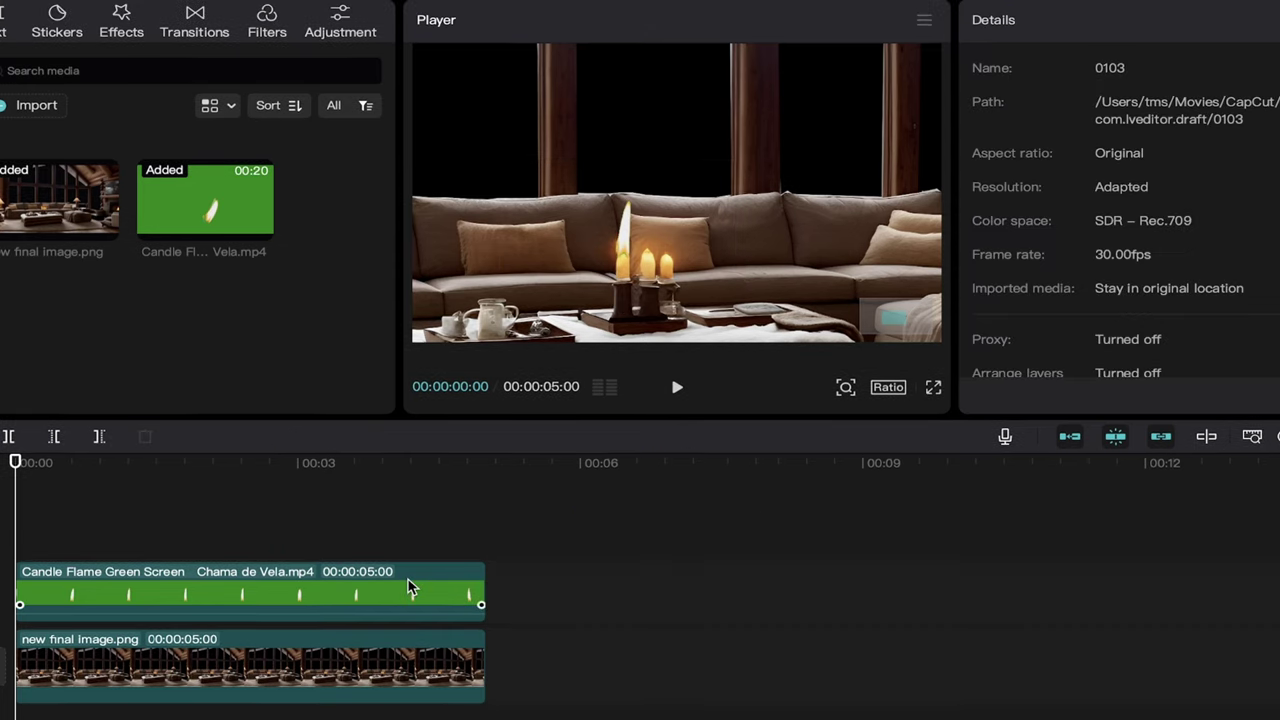
{"action": "left_click", "coordinate": [410, 588]}
{"action": "key", "text": "ctrl+c"}
{"action": "key", "text": "ctrl+v"}
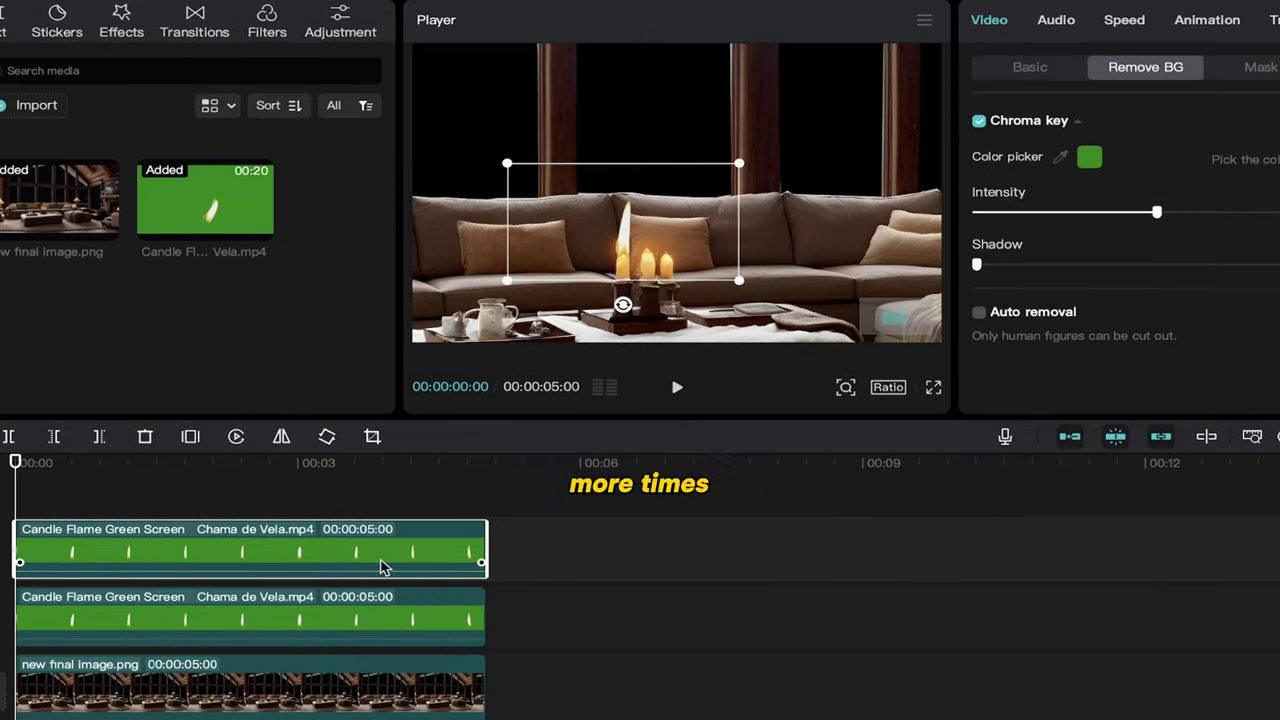
{"action": "left_click_drag", "start_coordinate": [688, 260], "coordinate": [712, 262]}
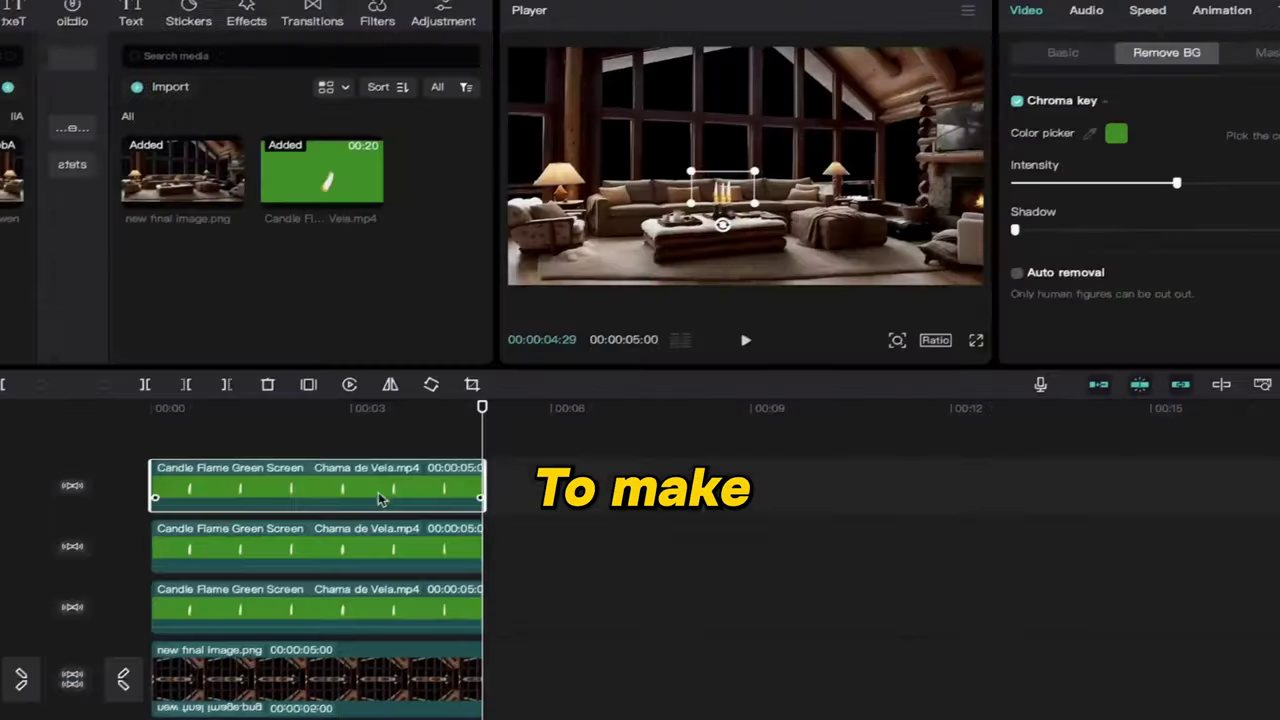
- Select the three candle clips and the room image and merge them into a compound clip
{"action": "left_click", "coordinate": [307, 587]}
{"action": "left_click", "coordinate": [321, 542]}
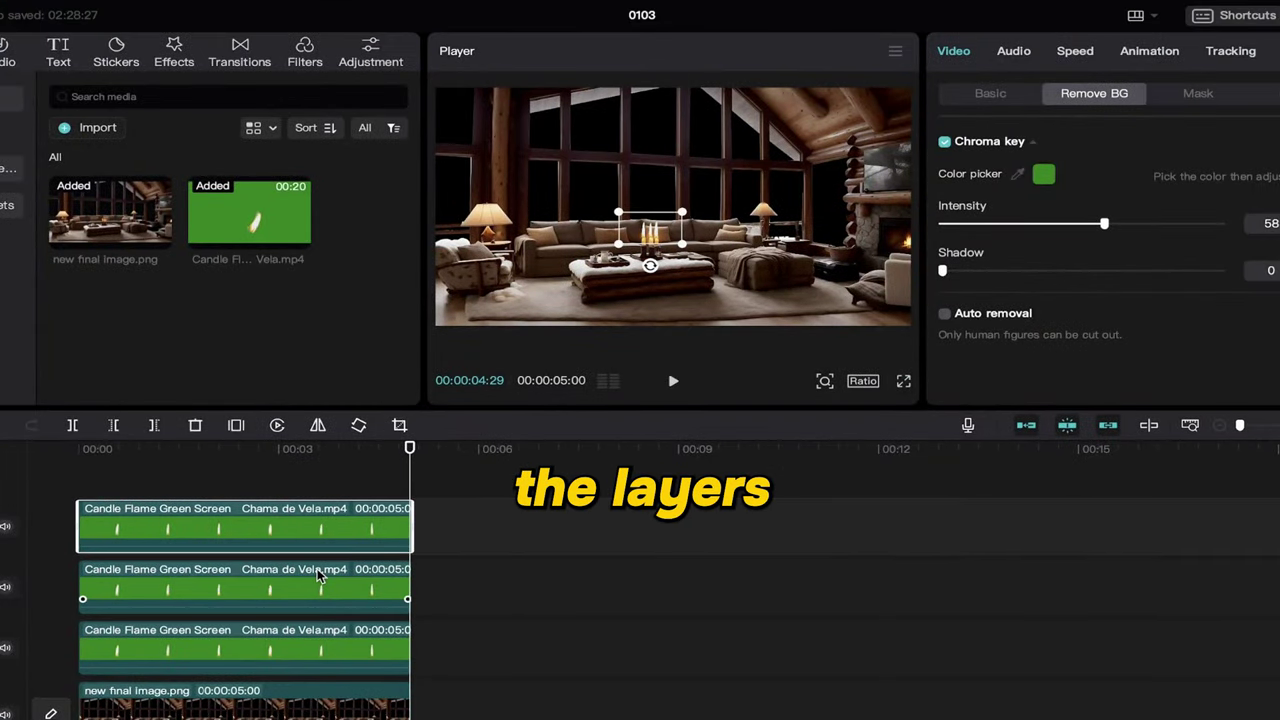
{"action": "left_click", "coordinate": [318, 576], "text": "shift"}
{"action": "left_click", "coordinate": [302, 635], "text": "shift"}
{"action": "left_click", "coordinate": [308, 708], "text": "shift"}
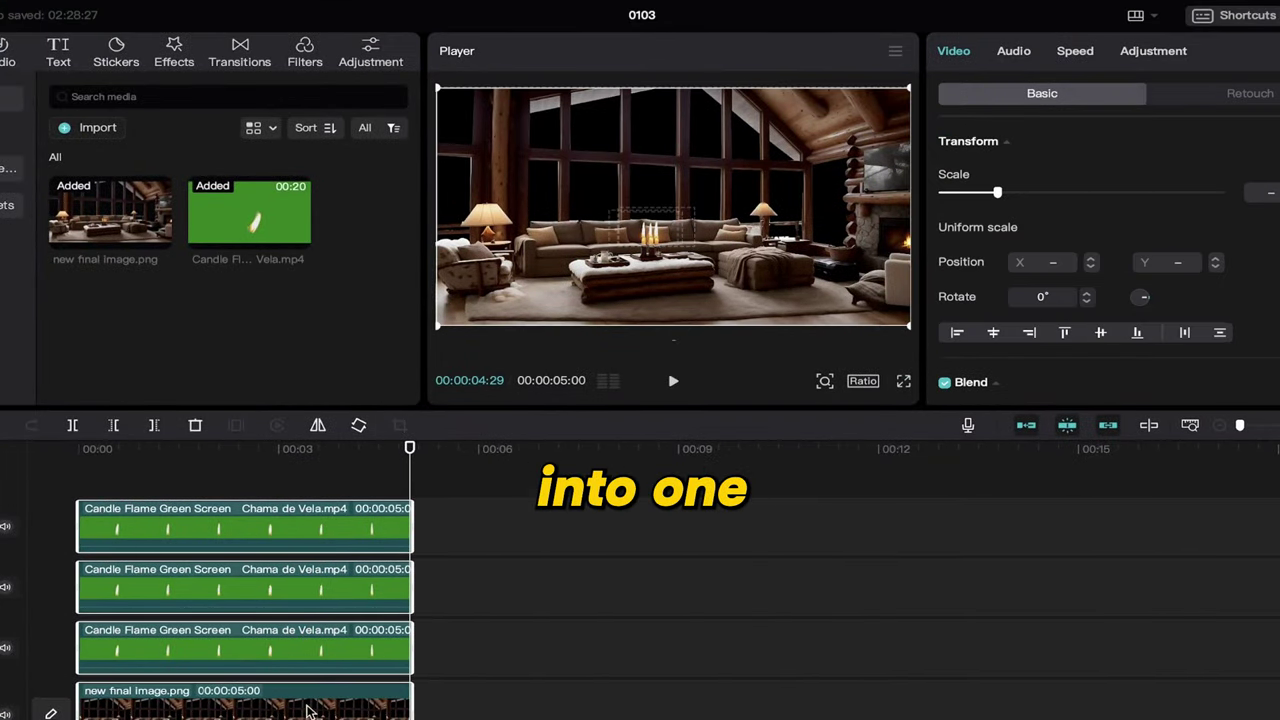
{"action": "right_click", "coordinate": [308, 710]}
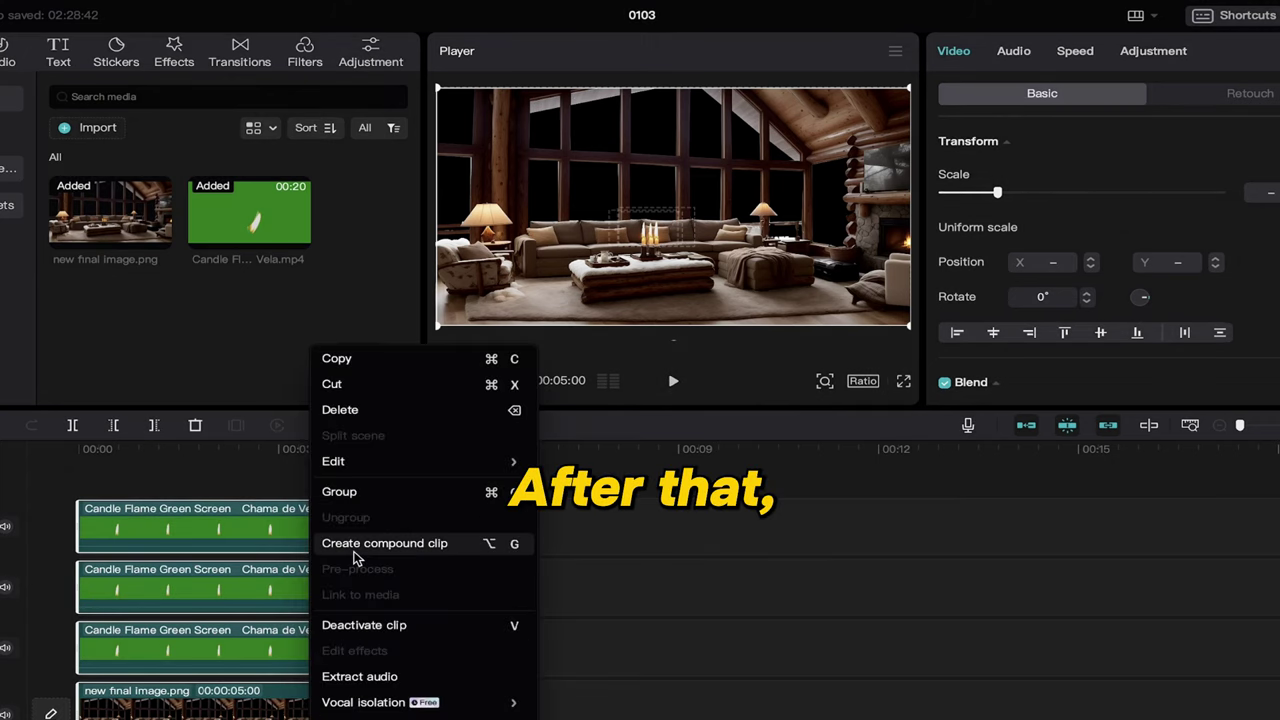
{"action": "left_click", "coordinate": [384, 543]}
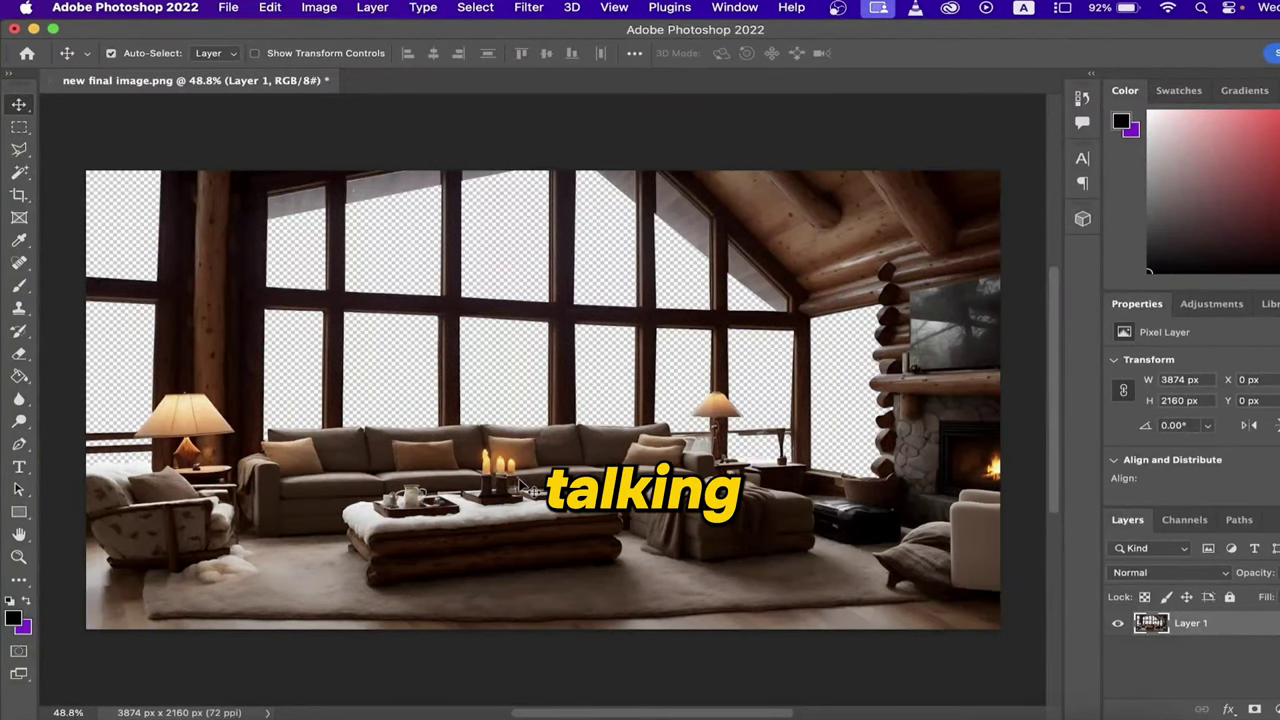
- Place Setup.jpg as an embedded image in the room picture
{"action": "left_click", "coordinate": [228, 9]}
{"action": "left_click", "coordinate": [308, 361]}
{"action": "double_click", "coordinate": [528, 314]}
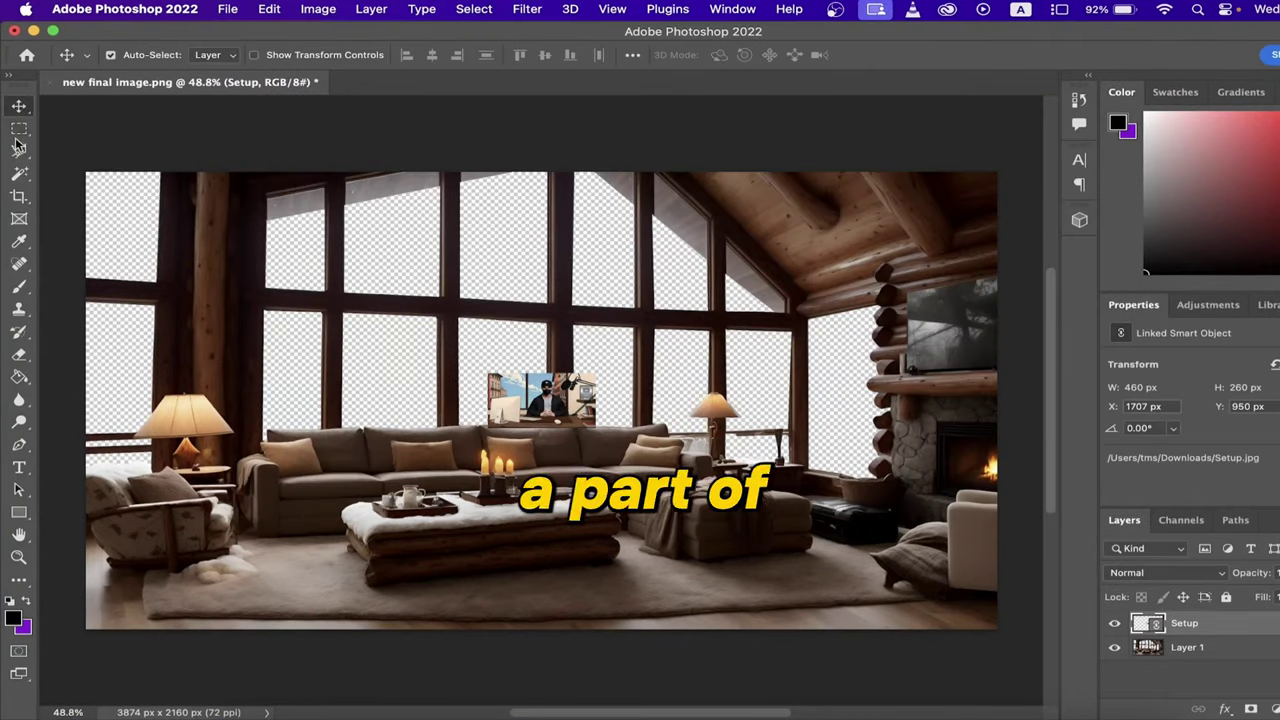
- Marquee-select a rectangle over Setup.jpg, hide its layer, and add an empty new layer
{"action": "left_click", "coordinate": [19, 129]}
{"action": "left_click_drag", "start_coordinate": [468, 320], "coordinate": [595, 425]}
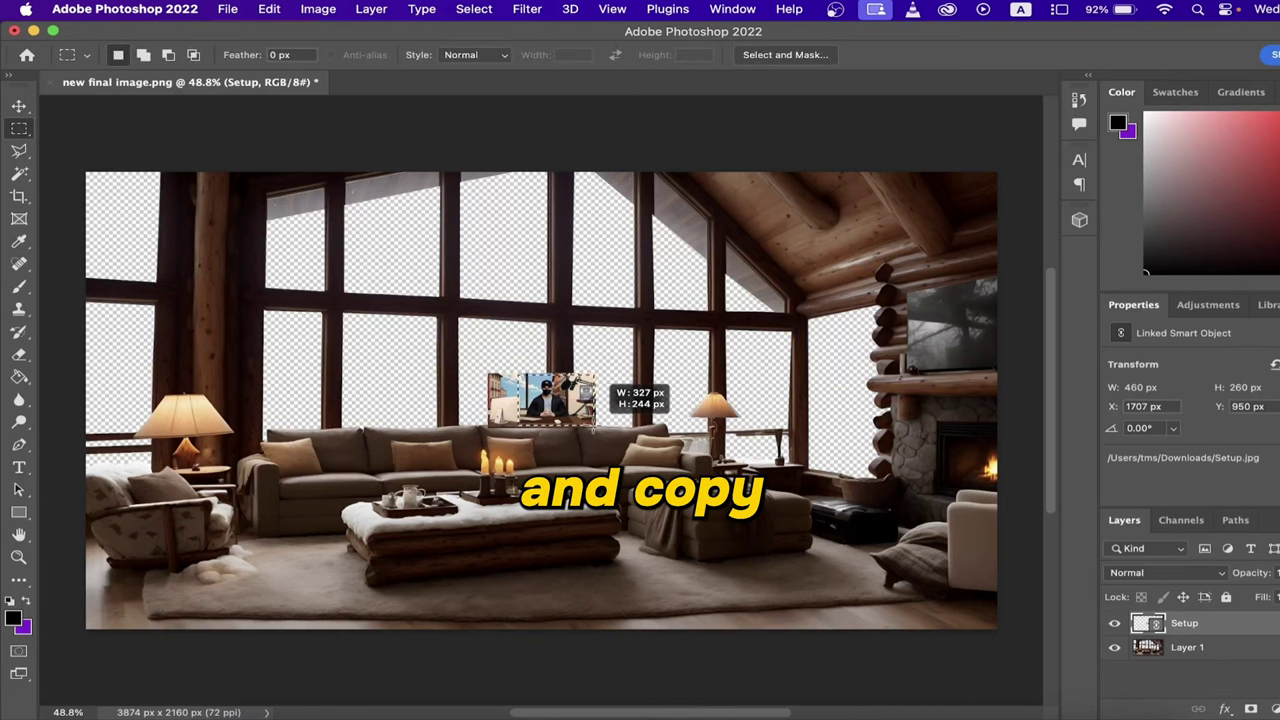
{"action": "left_click", "coordinate": [1116, 624]}
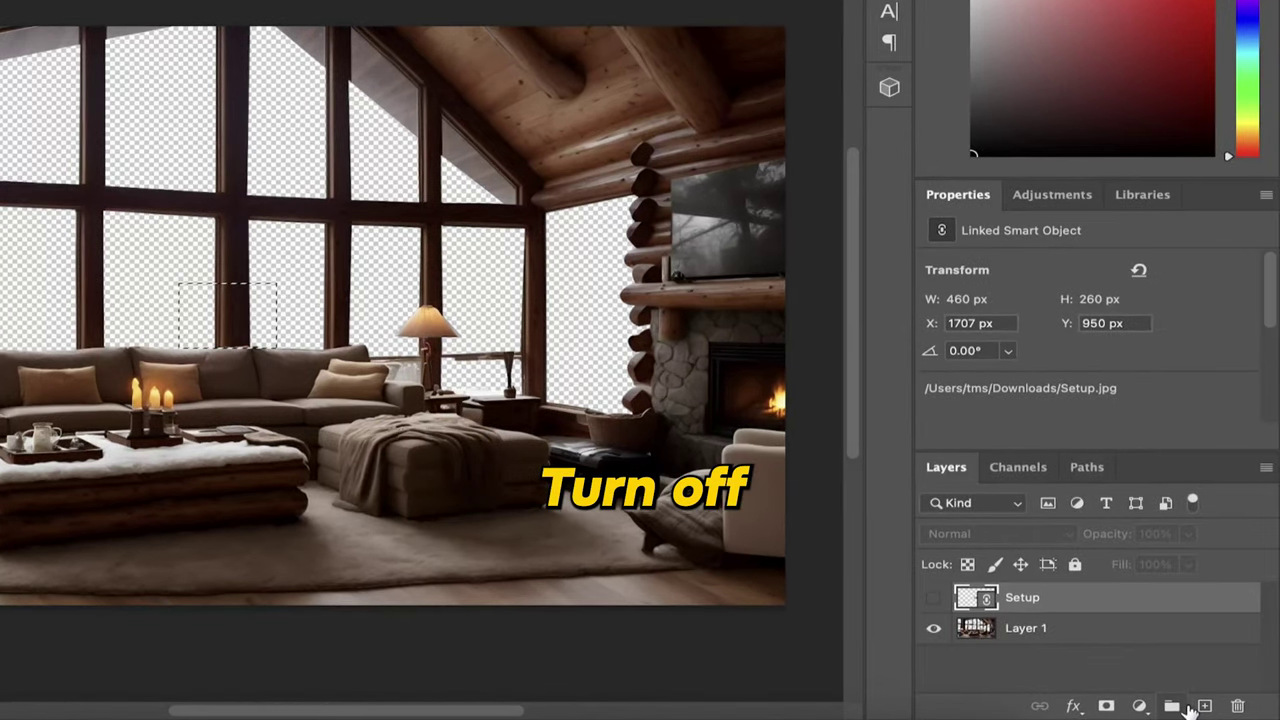
{"action": "left_click", "coordinate": [1200, 706]}
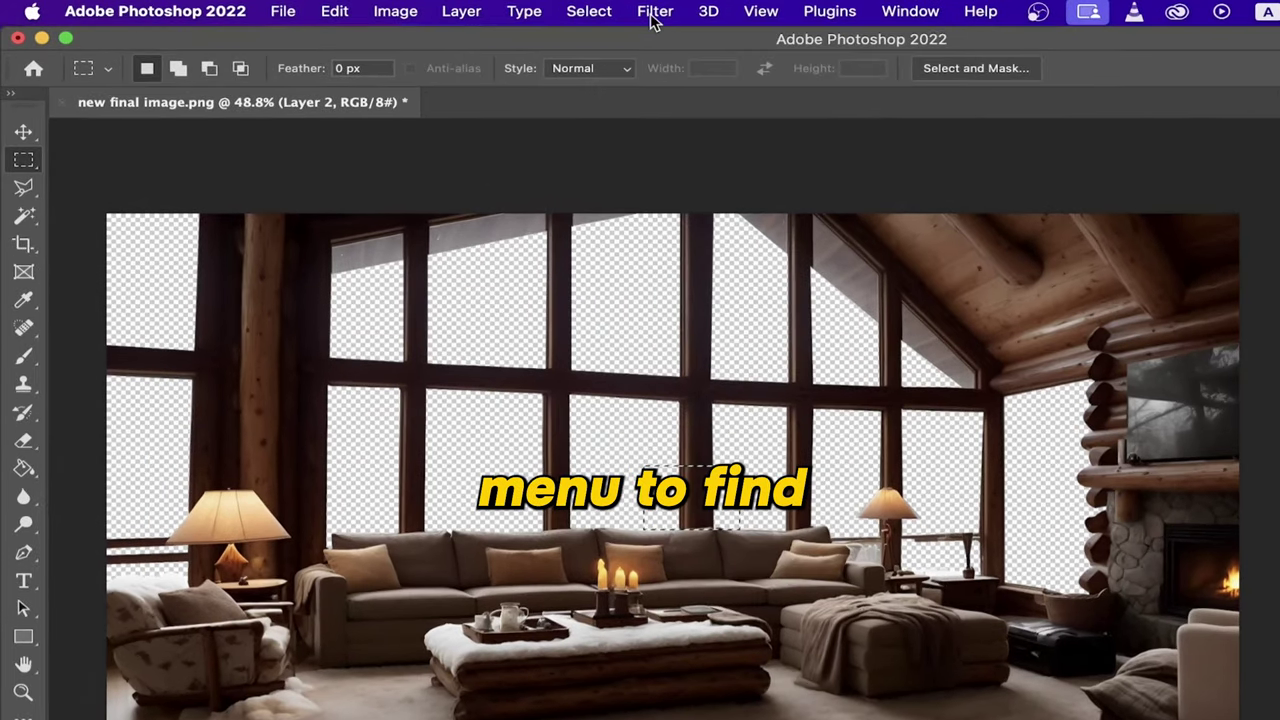
- In Vanishing Point, draw a perspective plane over the TV screen
{"action": "left_click", "coordinate": [527, 9]}
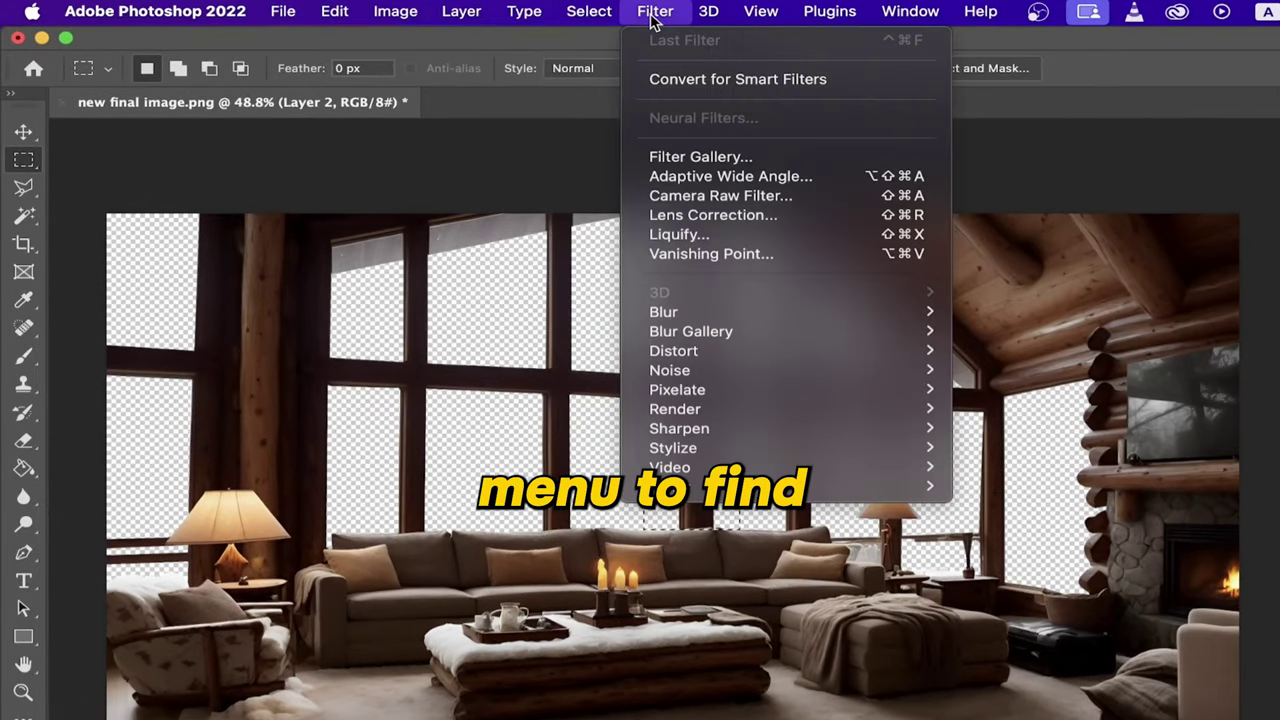
{"action": "left_click", "coordinate": [712, 250]}
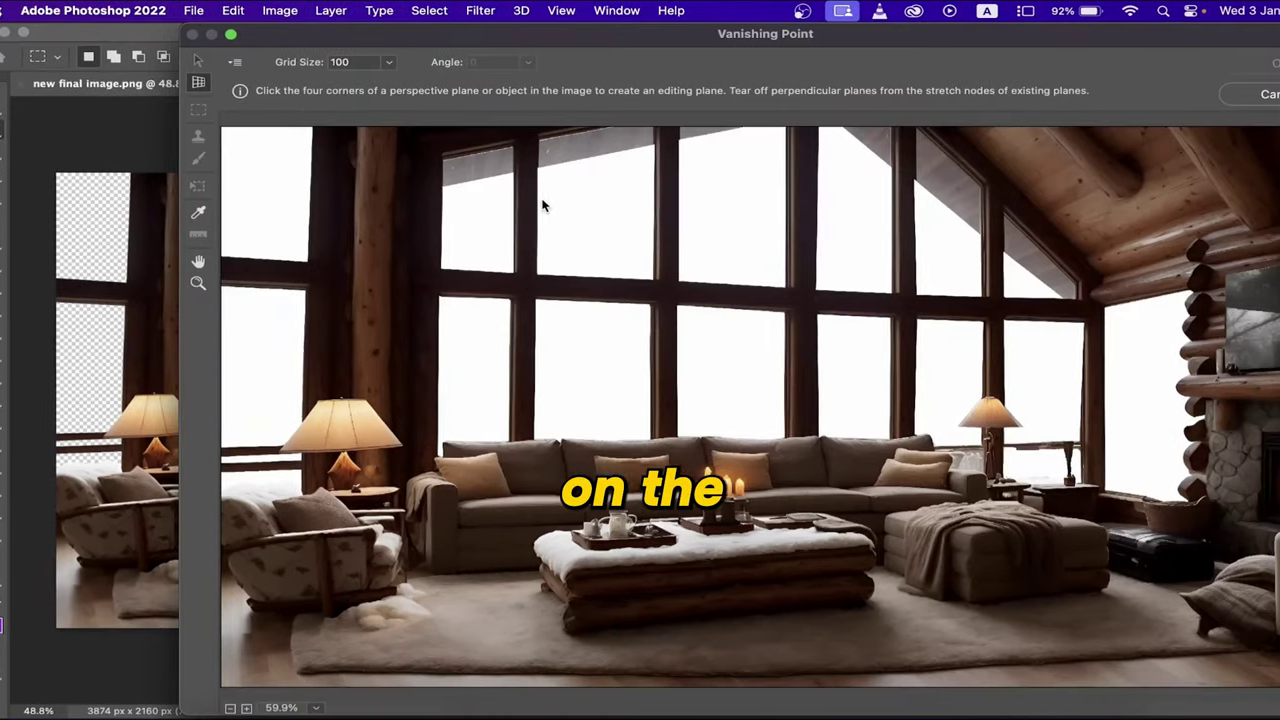
{"action": "left_click", "coordinate": [1226, 274]}
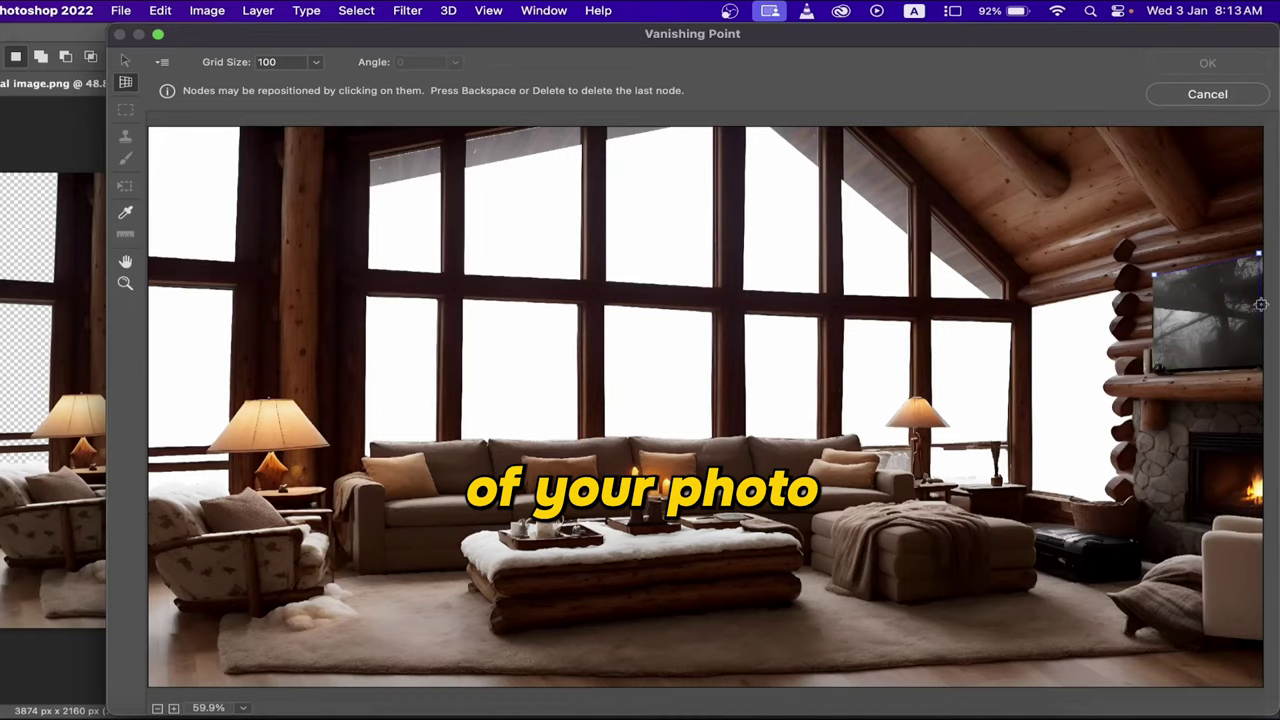
{"action": "left_click", "coordinate": [1150, 370]}
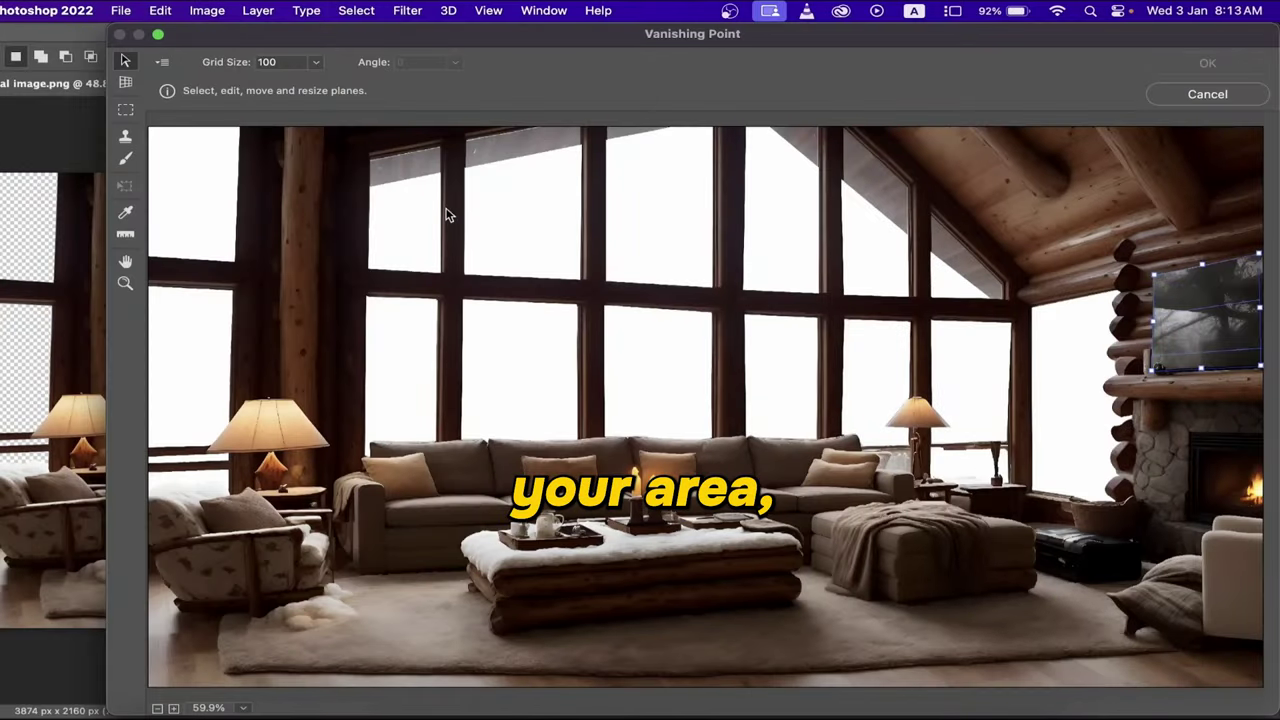
{"action": "key", "text": "m"}
- Paste the Setup picture into the TV plane, scale it to fit, and apply
{"action": "key", "text": "super"}
{"action": "left_click_drag", "start_coordinate": [196, 160], "coordinate": [1272, 344]}
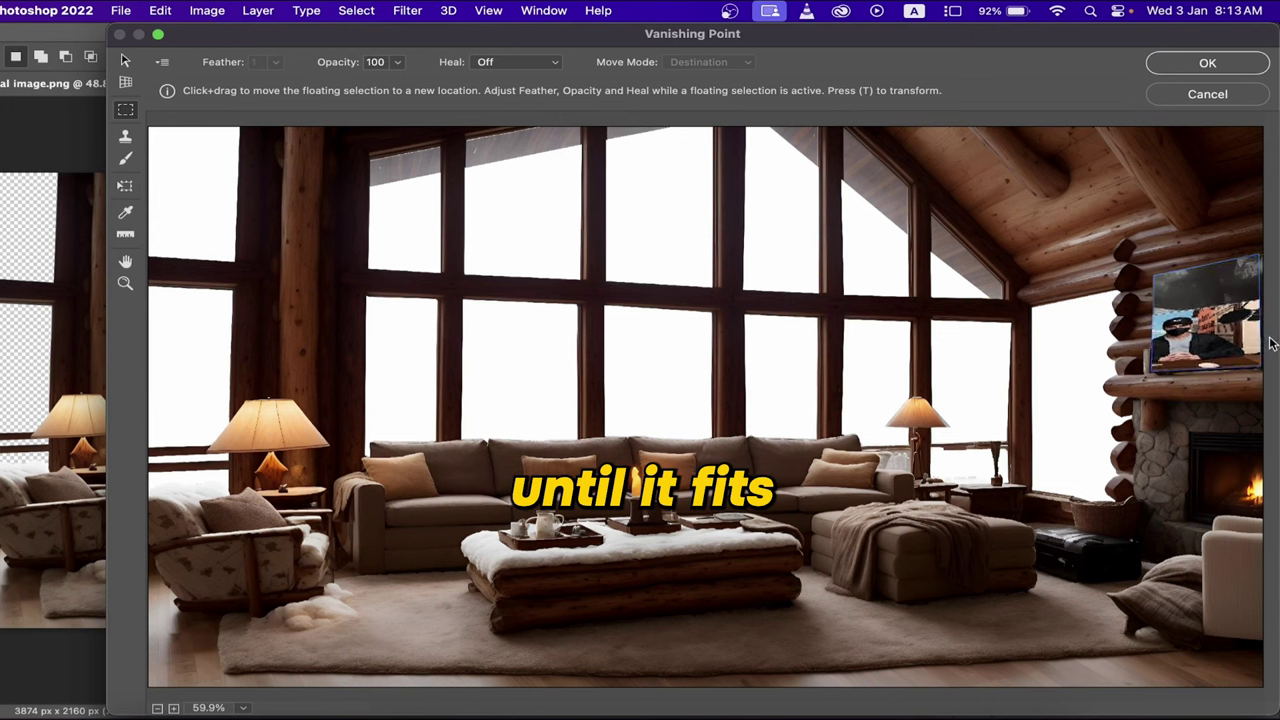
{"action": "key", "text": "t"}
{"action": "left_click_drag", "start_coordinate": [1211, 318], "coordinate": [1216, 256]}
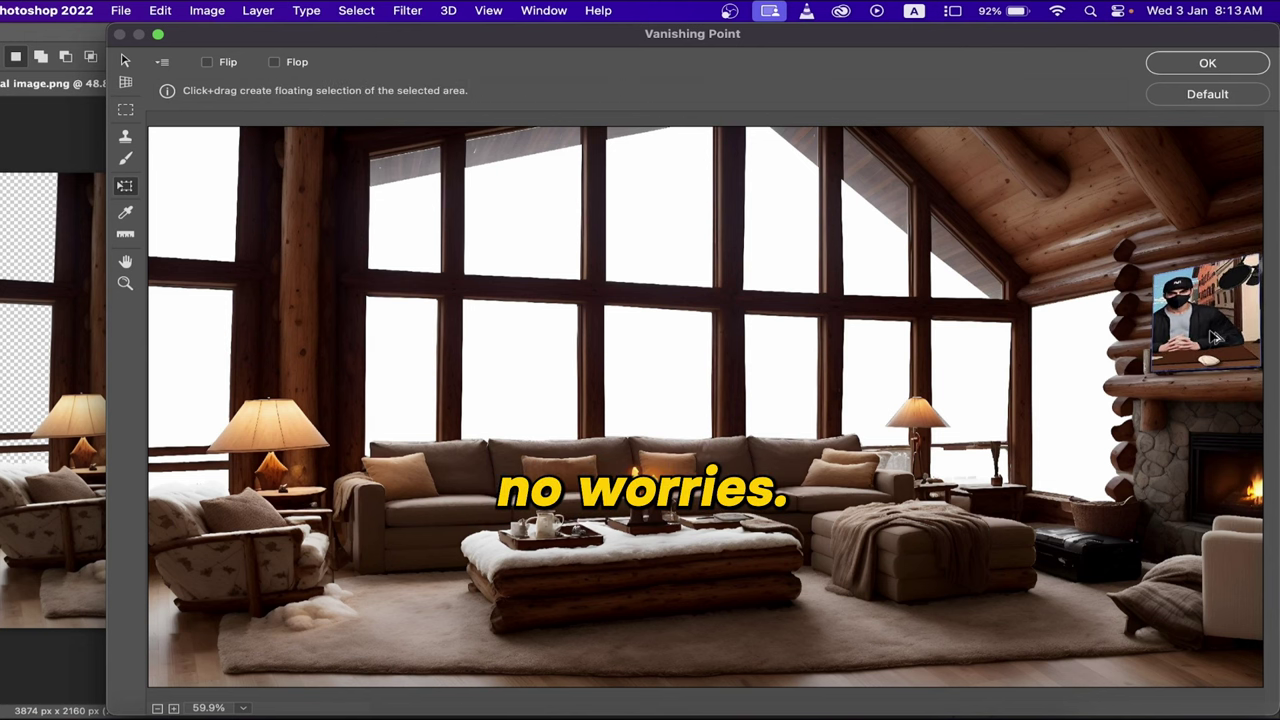
{"action": "left_click_drag", "start_coordinate": [1228, 326], "coordinate": [1245, 320]}
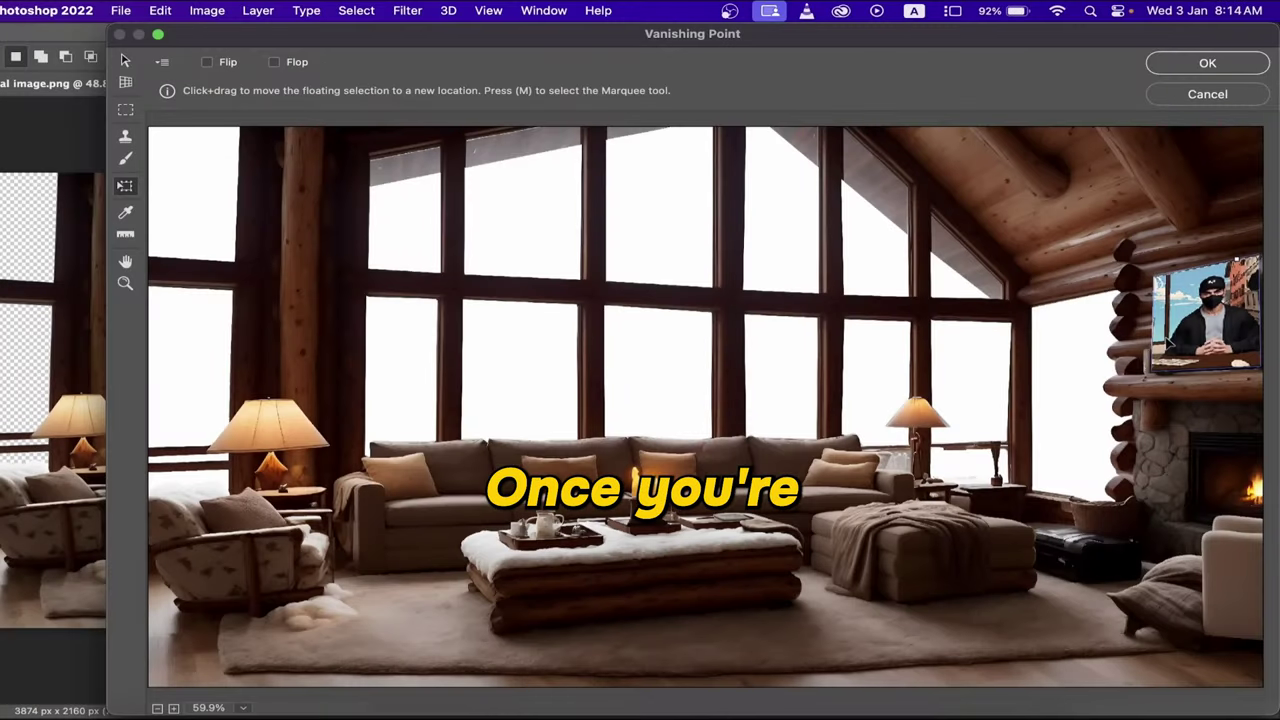
{"action": "left_click", "coordinate": [1208, 63]}
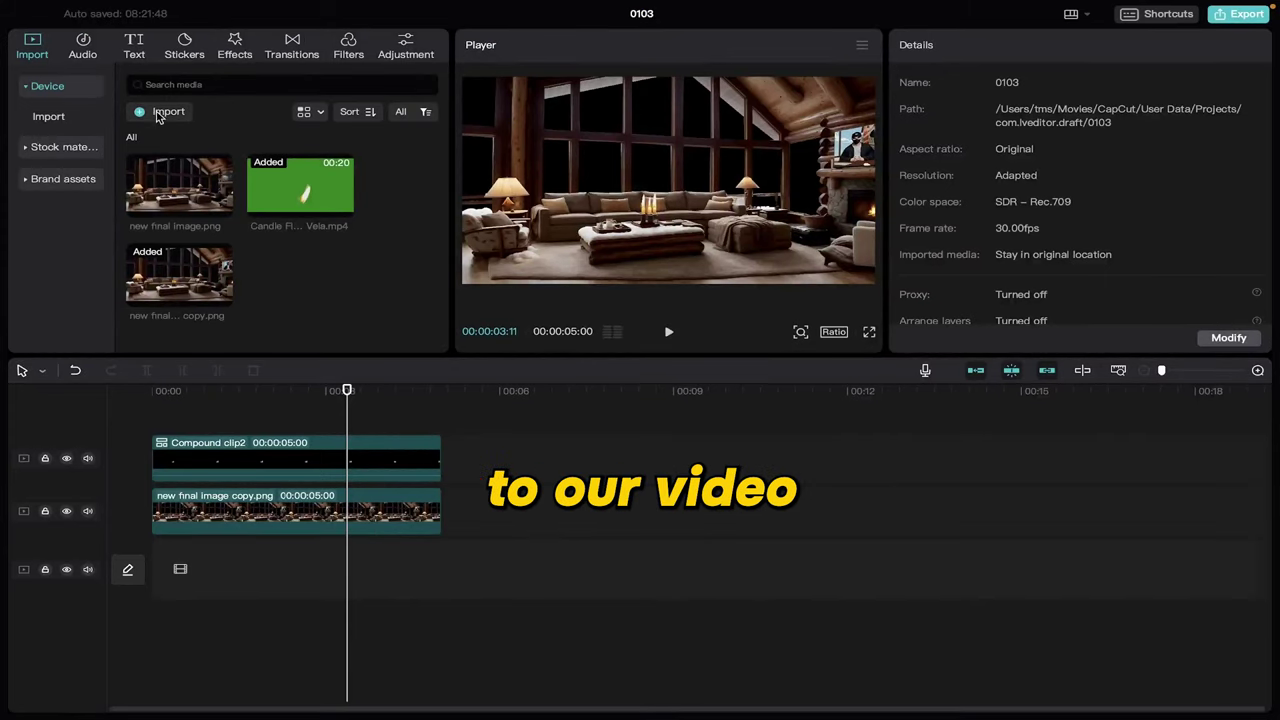
{"action": "left_click", "coordinate": [157, 111]}
{"action": "double_click", "coordinate": [490, 305]}
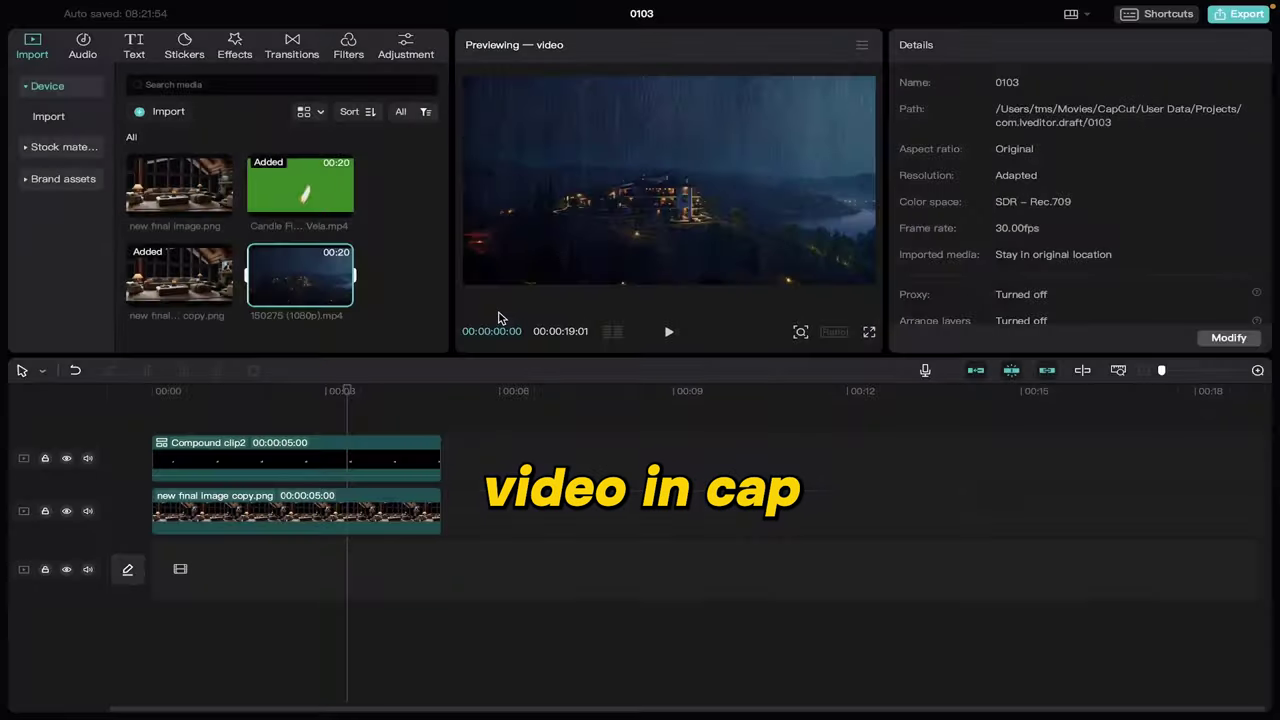
{"action": "left_click_drag", "start_coordinate": [300, 281], "coordinate": [151, 578]}
{"action": "left_click_drag", "start_coordinate": [1252, 566], "coordinate": [435, 537]}
{"action": "left_click_drag", "start_coordinate": [594, 244], "coordinate": [505, 197]}
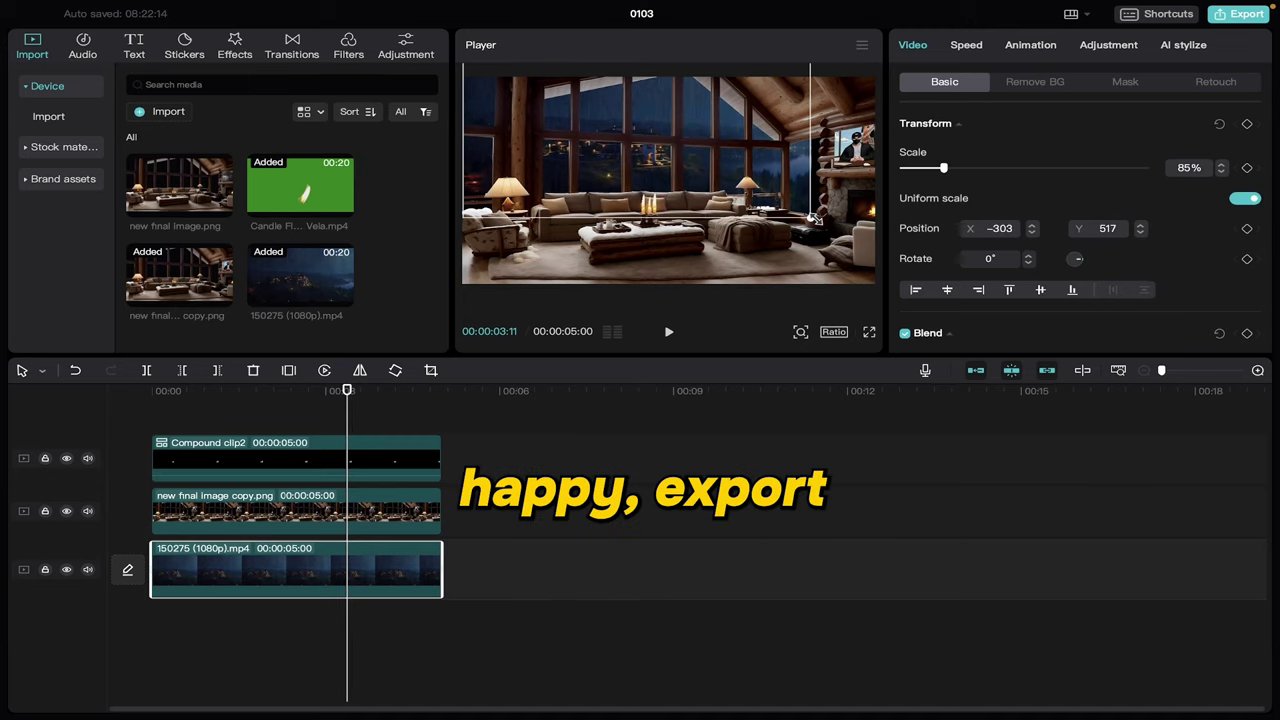
{"action": "left_click_drag", "start_coordinate": [815, 217], "coordinate": [828, 231]}
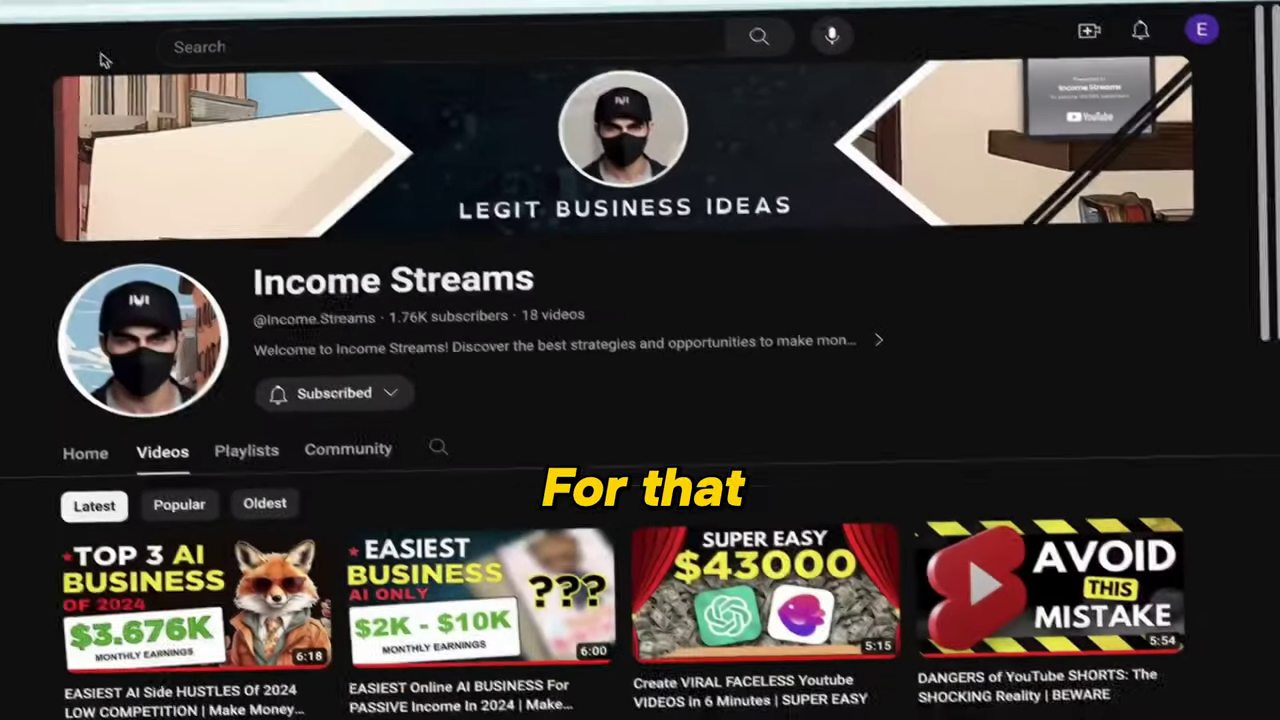
- Search YouTube for 'fireplace green screen' videos and browse the results
{"action": "left_click", "coordinate": [235, 48]}
{"action": "type", "text": "fireplace green"}
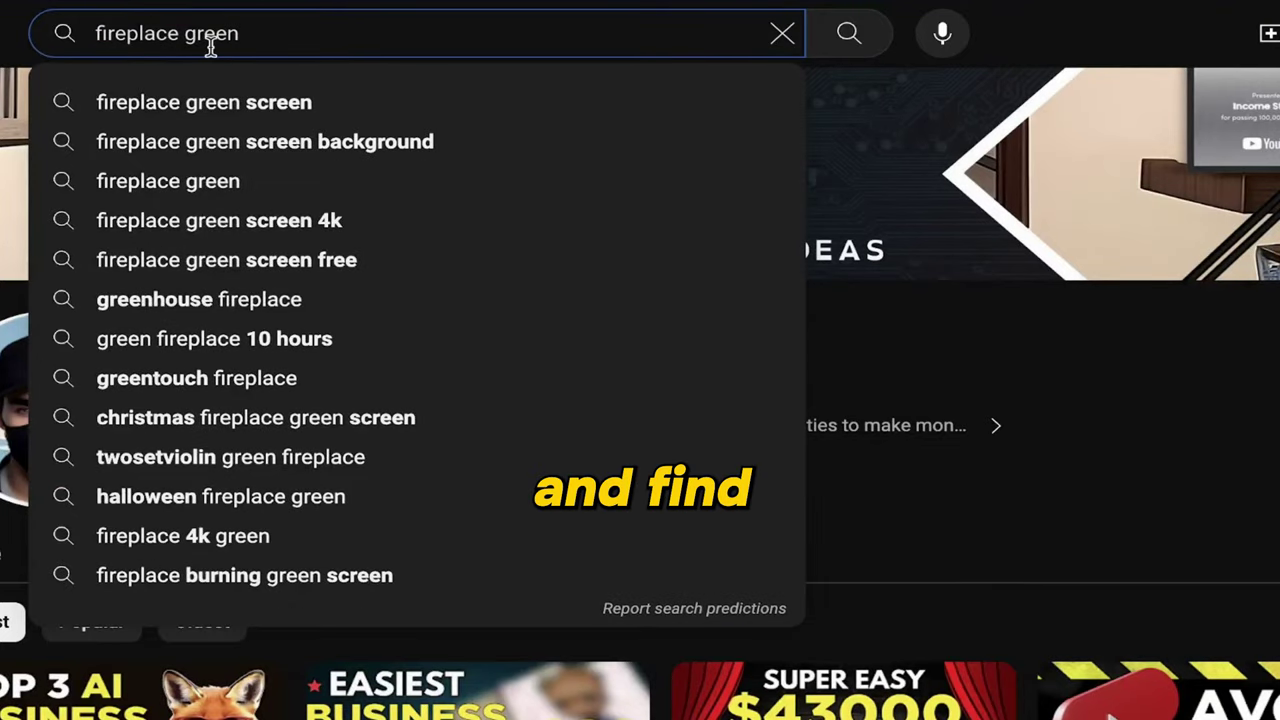
{"action": "left_click", "coordinate": [330, 106]}
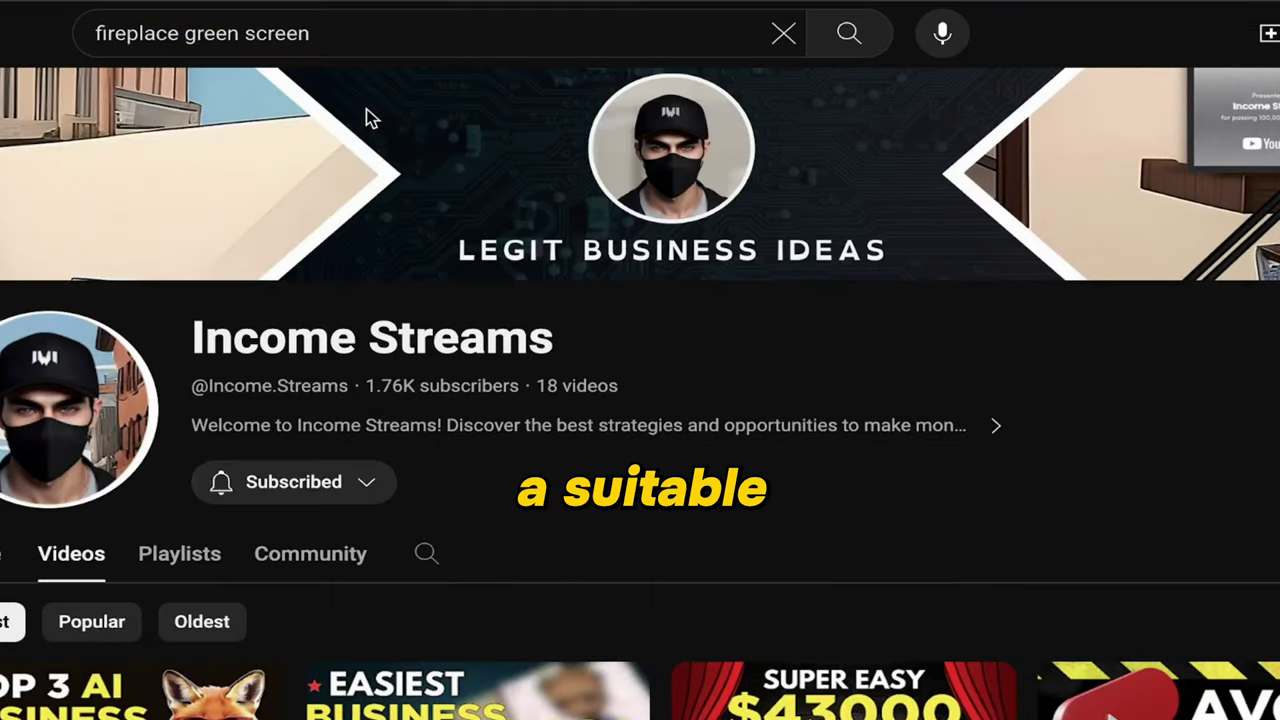
{"action": "scroll", "coordinate": [300, 372], "scroll_direction": "down", "scroll_amount": 2}
{"action": "scroll", "coordinate": [330, 376], "scroll_direction": "up", "scroll_amount": 3}
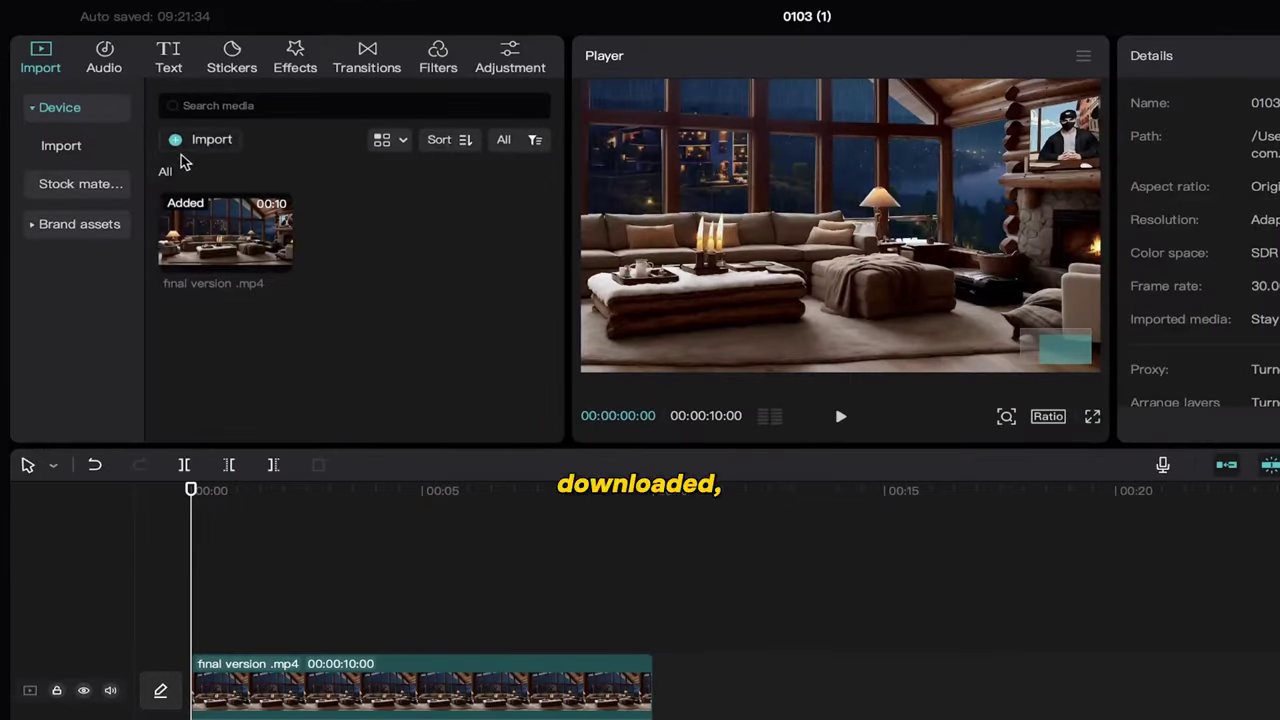
{"action": "left_click", "coordinate": [181, 148]}
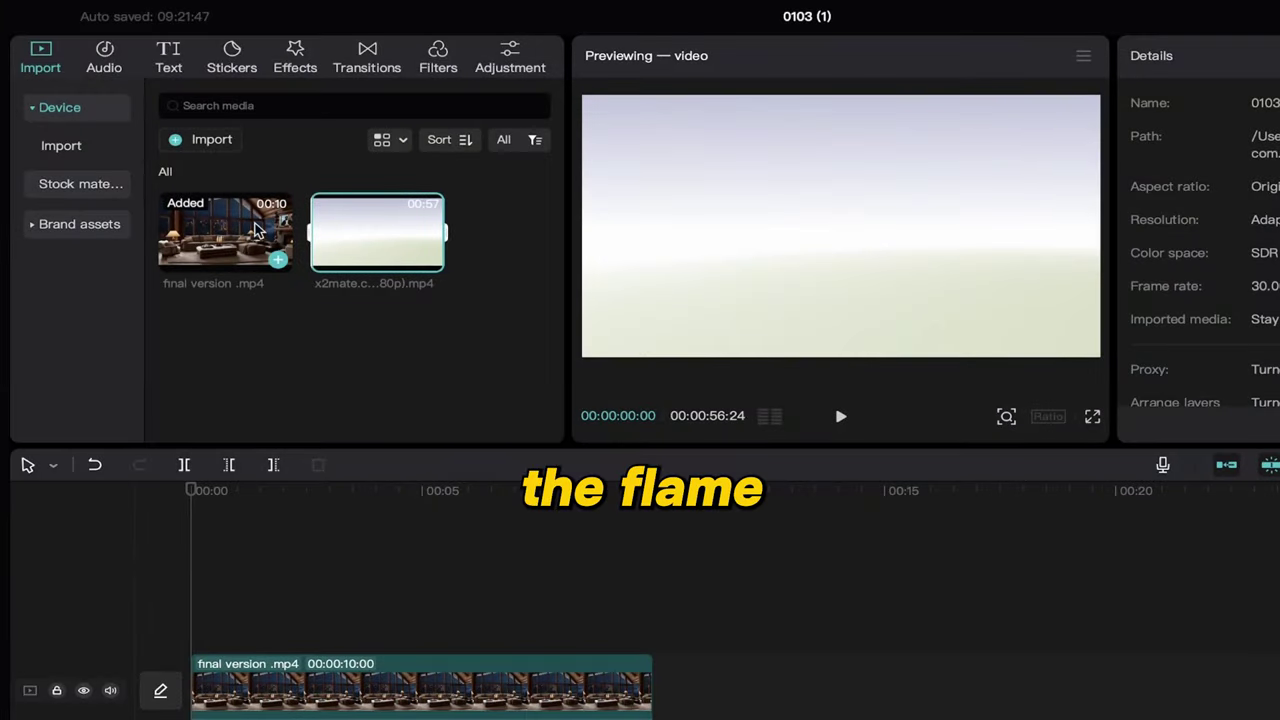
- Add the fire clip above the room video, chroma-key its green, and shrink it into the fireplace
{"action": "left_click_drag", "start_coordinate": [377, 231], "coordinate": [192, 635]}
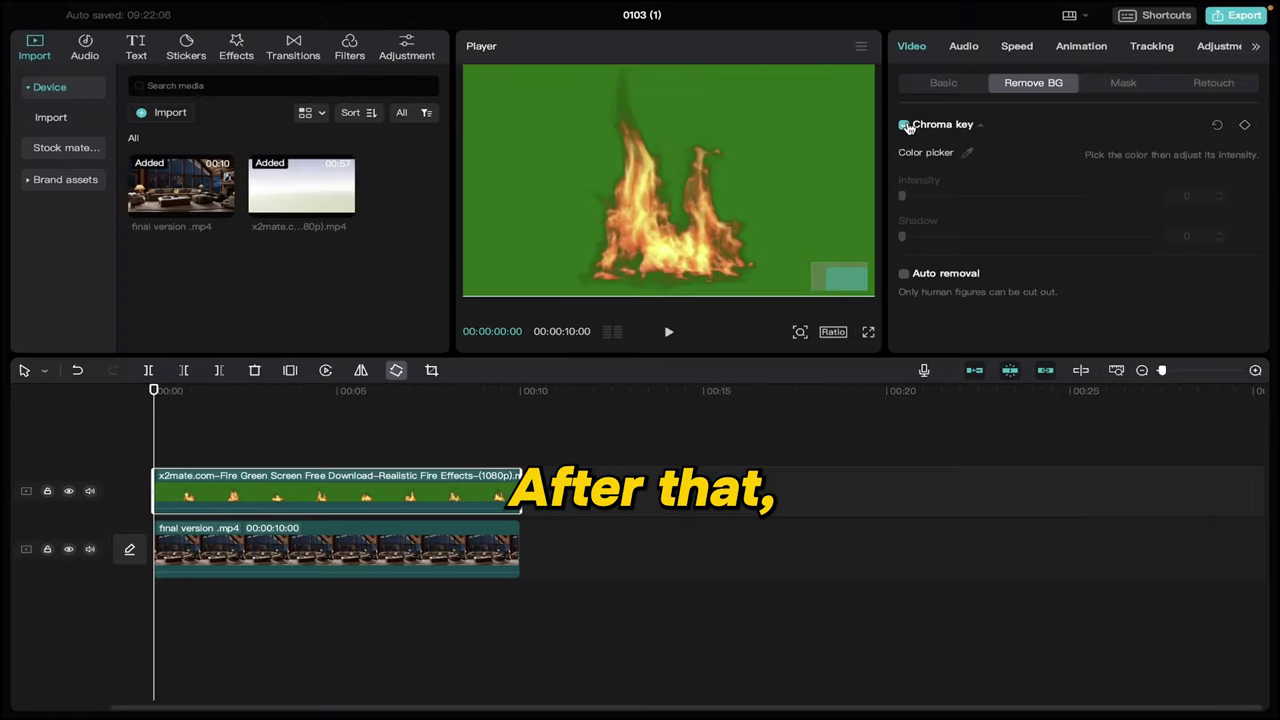
{"action": "left_click", "coordinate": [966, 152]}
{"action": "left_click", "coordinate": [837, 117]}
{"action": "left_click_drag", "start_coordinate": [902, 196], "coordinate": [950, 197]}
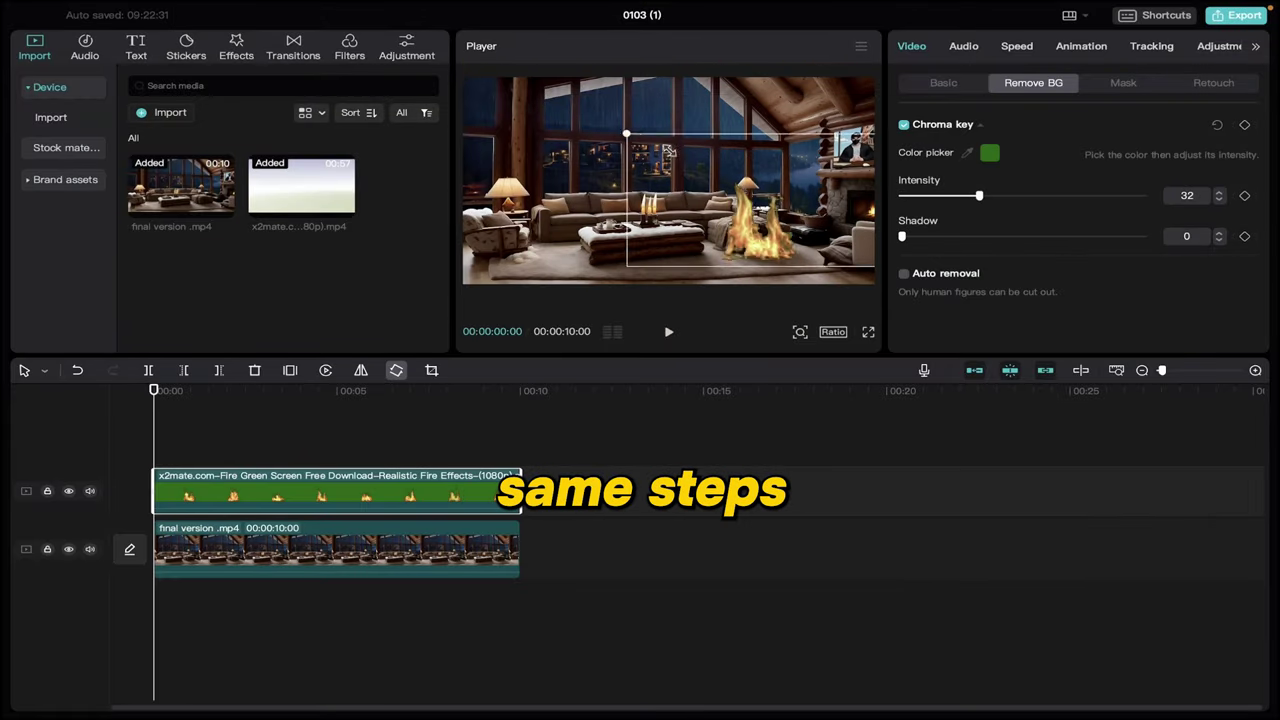
{"action": "left_click_drag", "start_coordinate": [800, 250], "coordinate": [818, 240]}
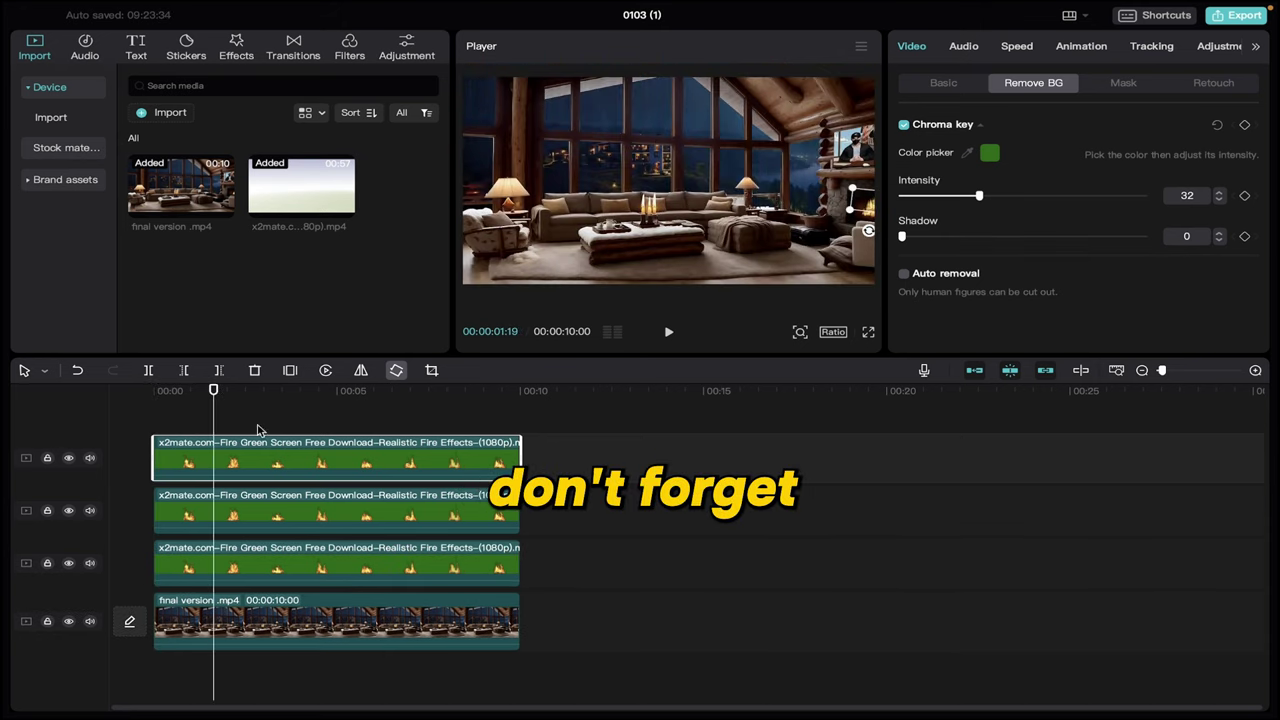
- Select the second fire clip and then every clip to combine them
{"action": "left_click", "coordinate": [330, 570]}
{"action": "key", "text": "ctrl+a"}
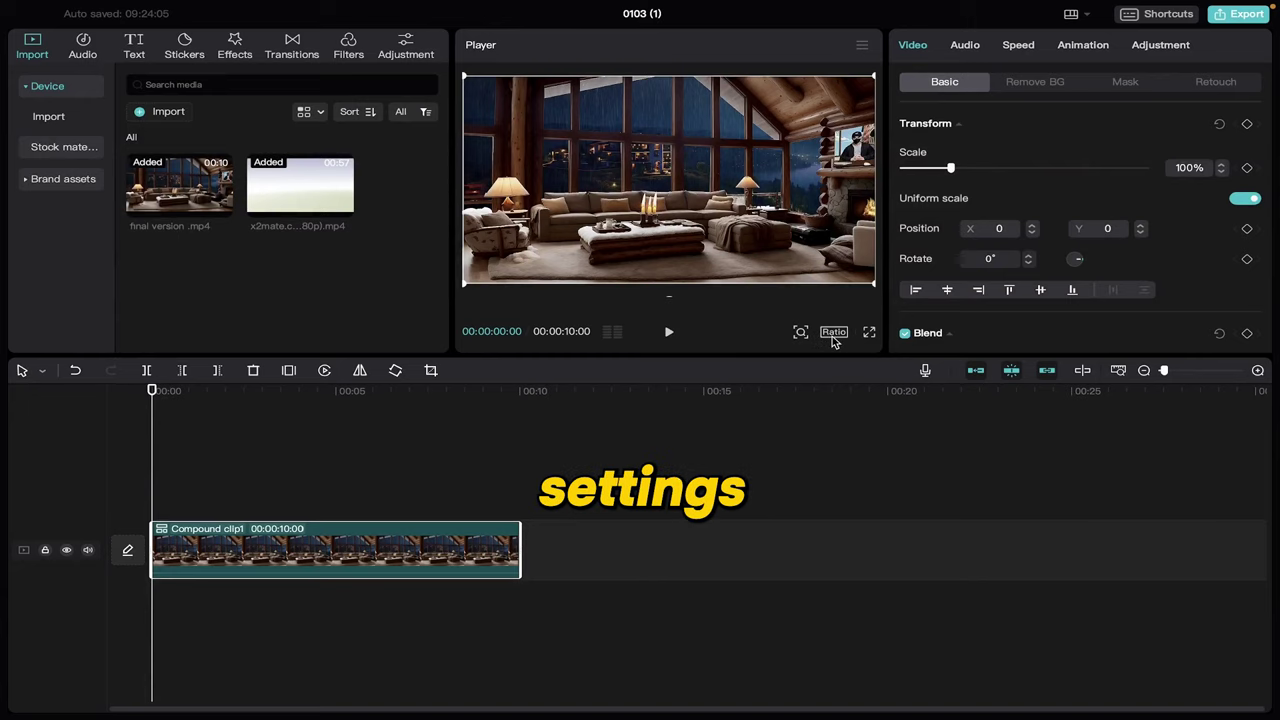
{"action": "left_click", "coordinate": [833, 332]}
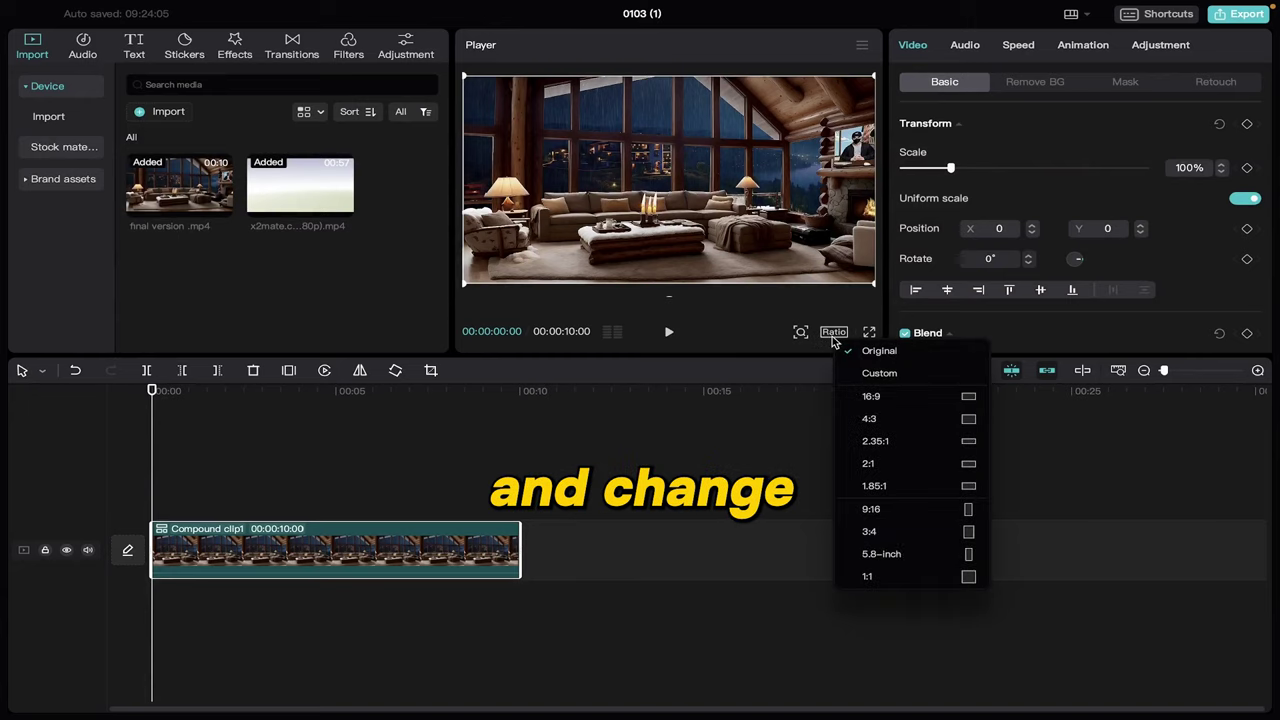
- Set the ratio to 3:4, scale the clip to 238%, and keyframe a sideways pan from 0:00 to 9:21
{"action": "left_click", "coordinate": [953, 531]}
{"action": "left_click_drag", "start_coordinate": [571, 228], "coordinate": [462, 291]}
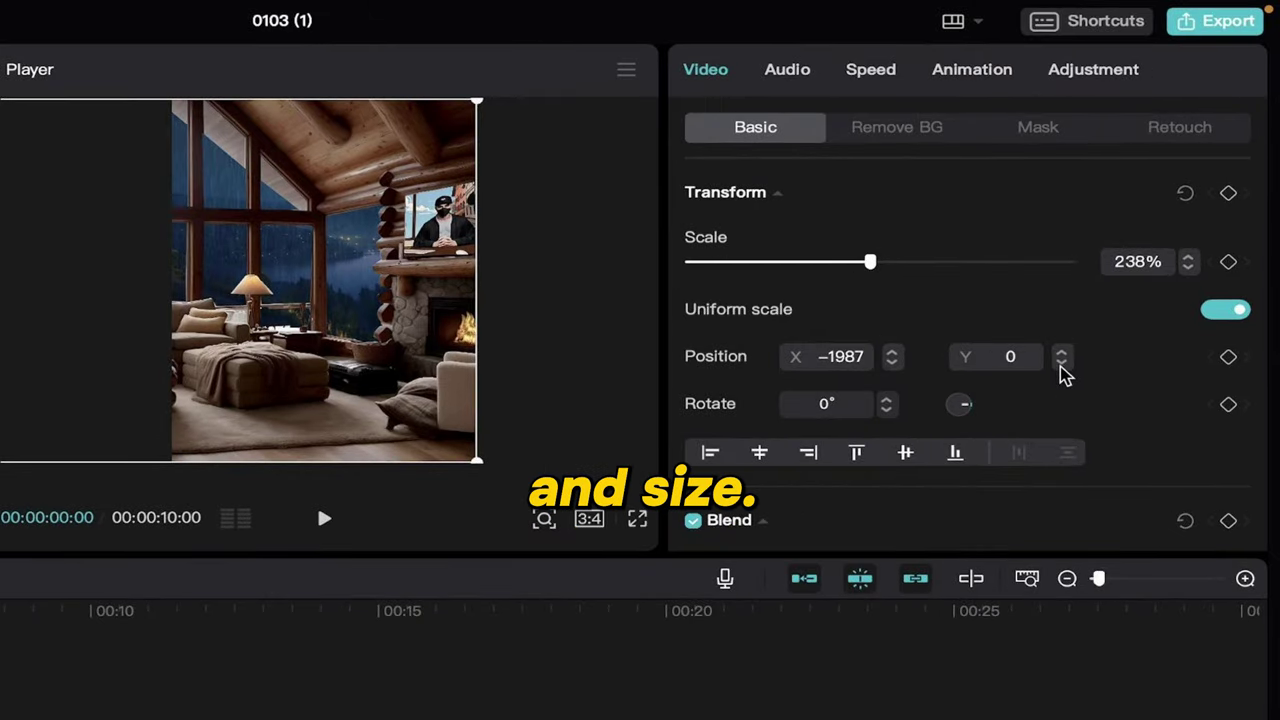
{"action": "left_click", "coordinate": [1228, 194]}
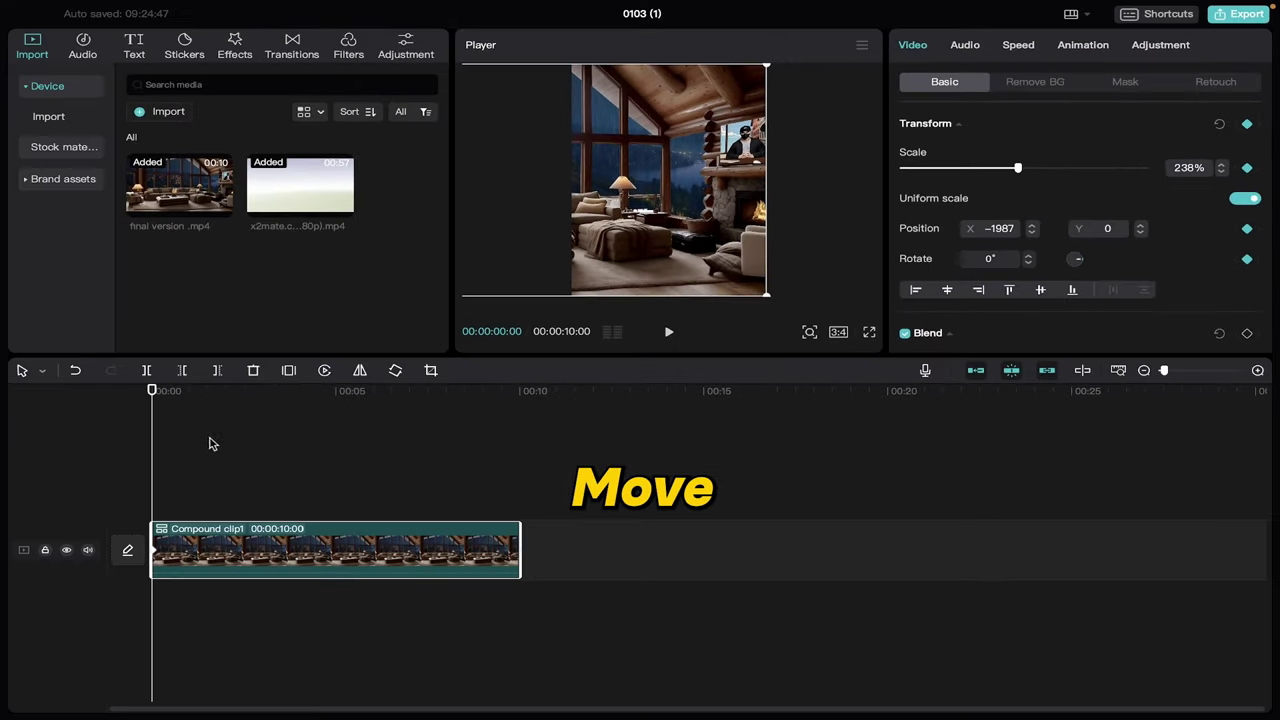
{"action": "left_click_drag", "start_coordinate": [152, 440], "coordinate": [509, 440]}
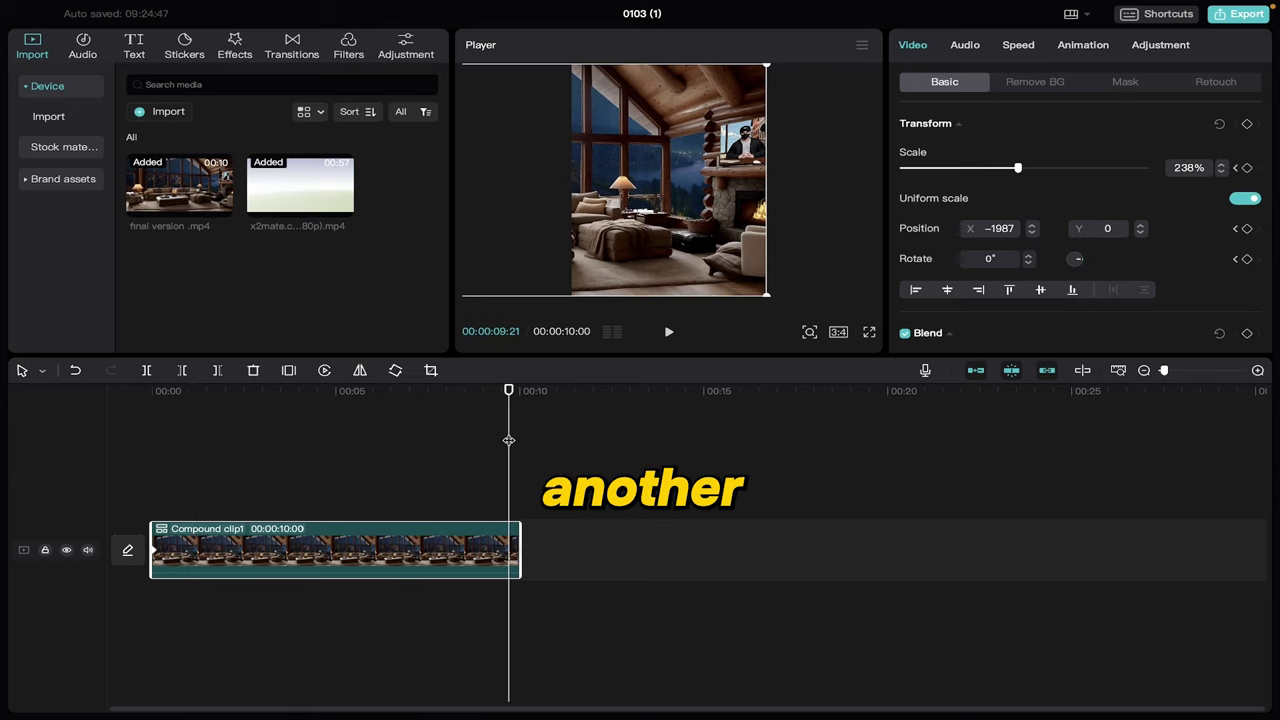
{"action": "left_click", "coordinate": [1246, 123]}
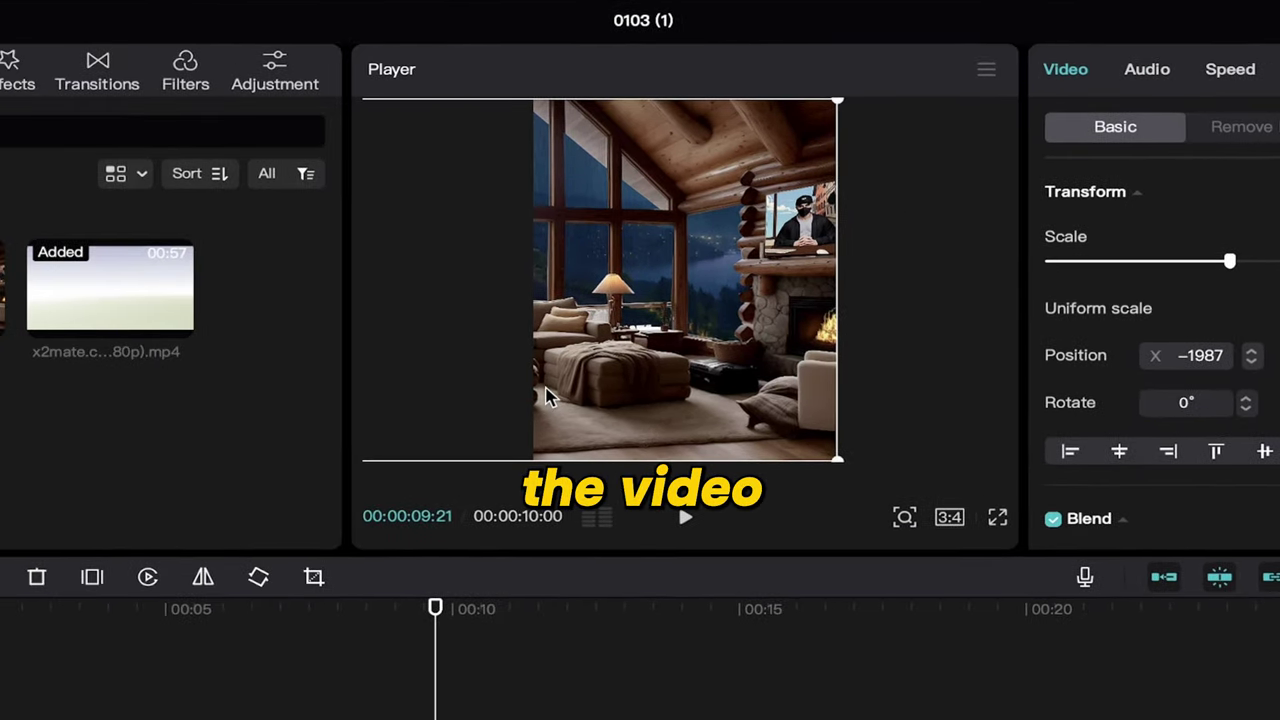
{"action": "left_click_drag", "start_coordinate": [611, 366], "coordinate": [829, 373]}
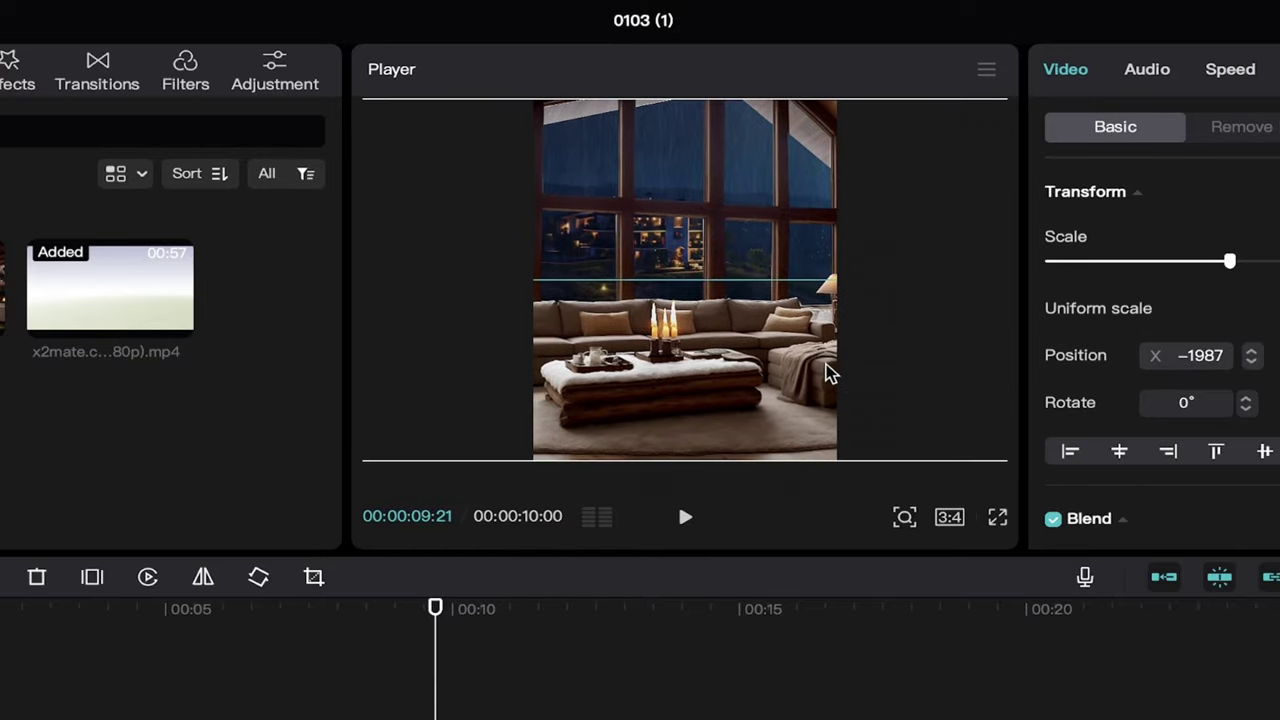